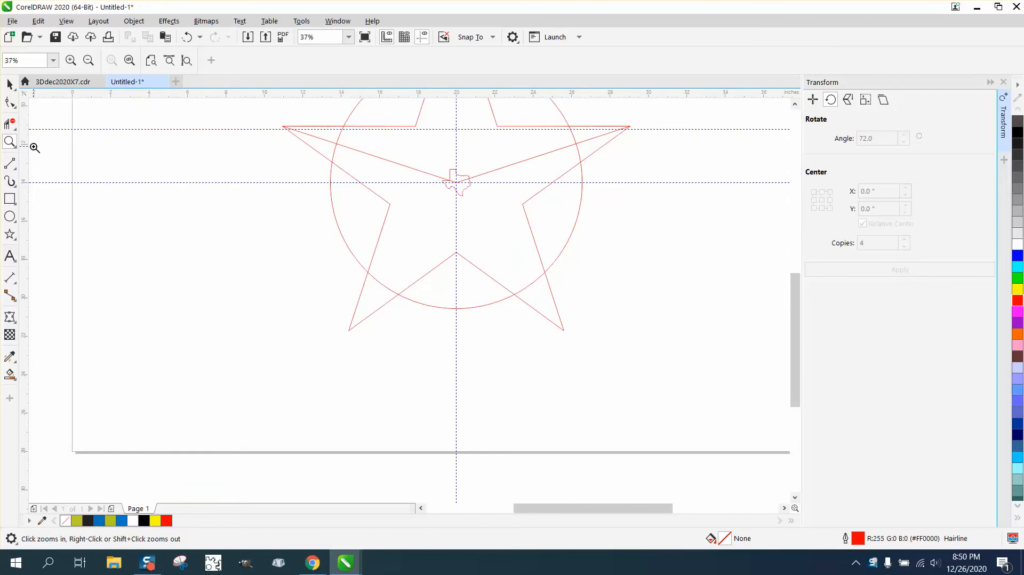
Create a rectangle fitted around the small Texas outline at the star's centre
{"action": "left_click", "coordinate": [10, 198]}
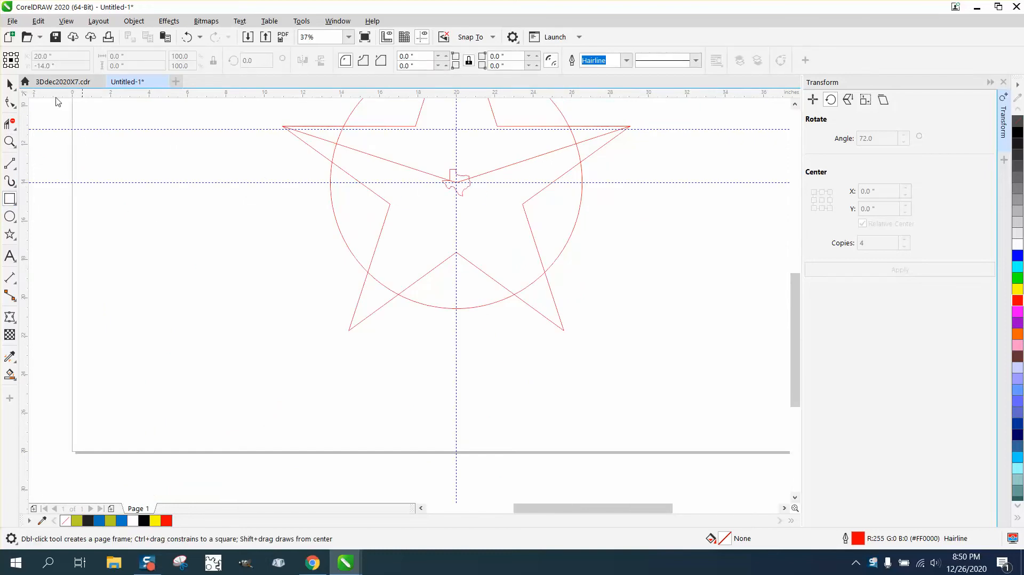
{"action": "left_click", "coordinate": [10, 84]}
{"action": "left_click", "coordinate": [463, 191]}
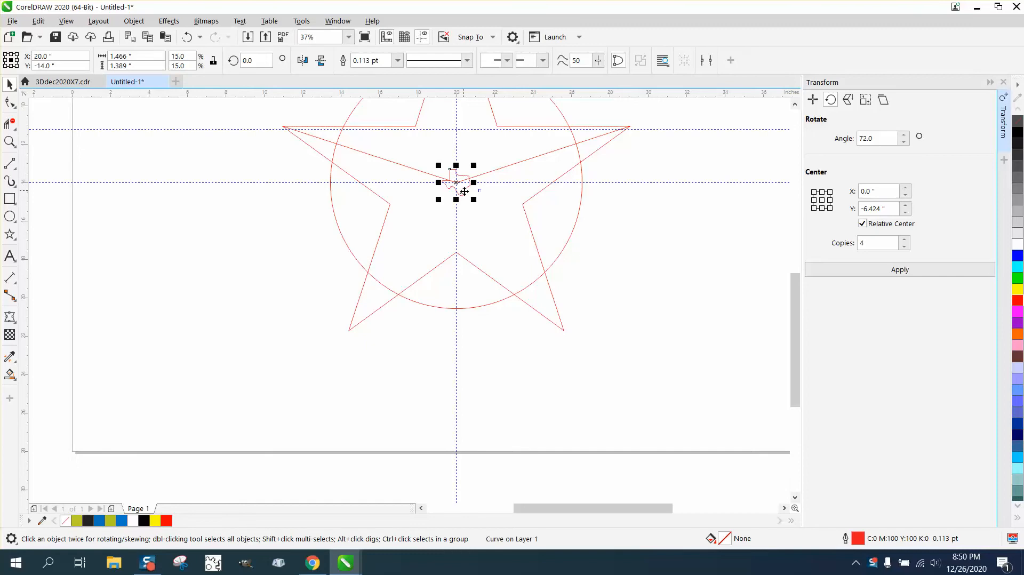
{"action": "left_click", "coordinate": [10, 199]}
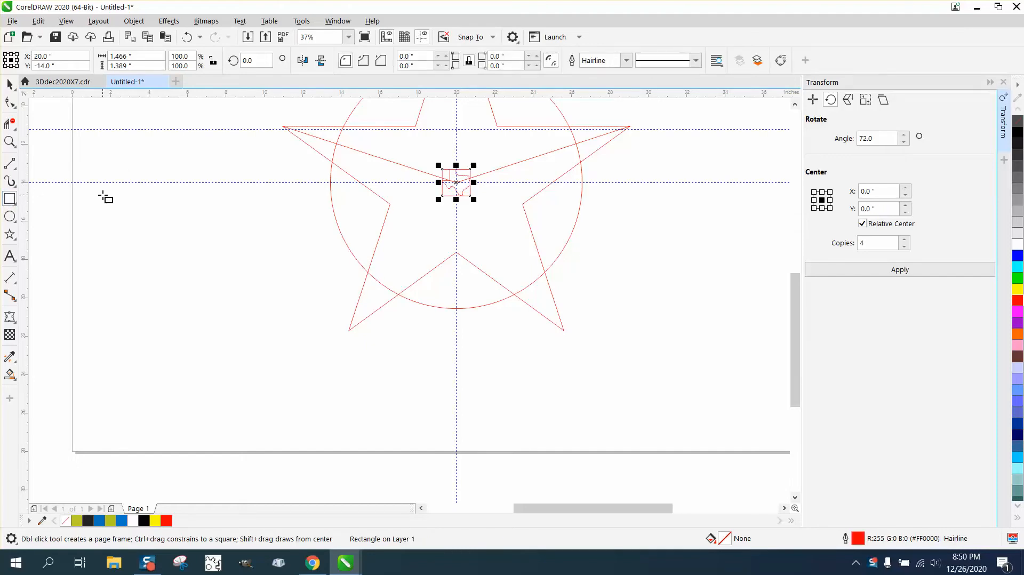
{"action": "left_click", "coordinate": [10, 142]}
{"action": "left_click_drag", "start_coordinate": [432, 158], "coordinate": [521, 233]}
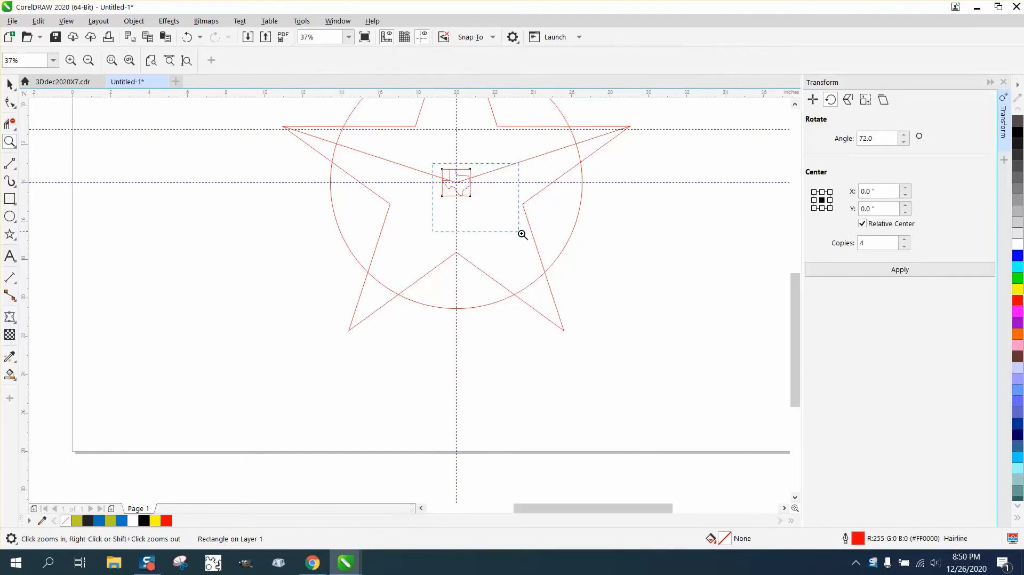
{"action": "left_click", "coordinate": [8, 84]}
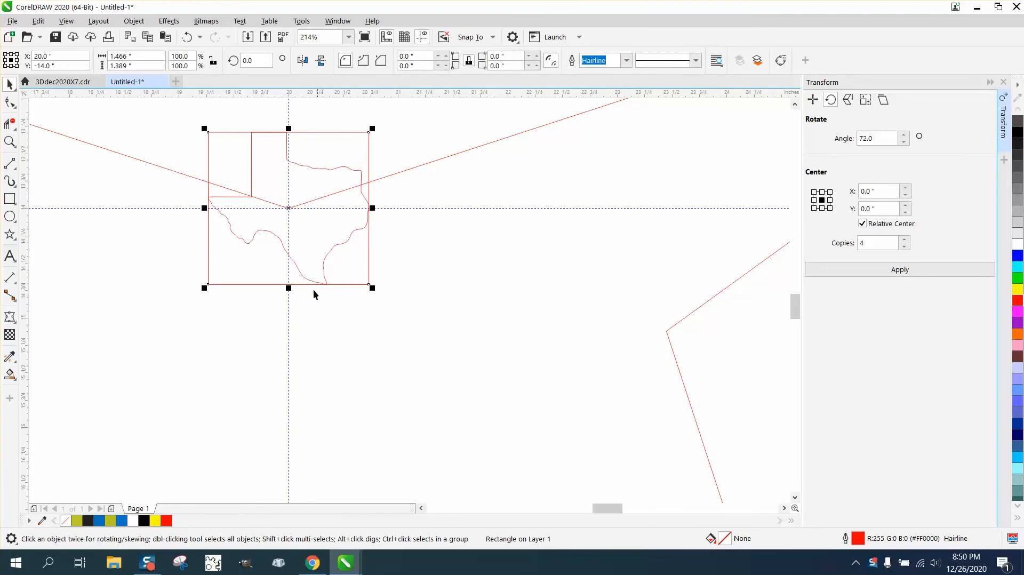
Resize the rectangle around the Texas outline to 1.5 inches wide and 1.5 inches high
{"action": "left_click", "coordinate": [127, 58]}
{"action": "left_click", "coordinate": [183, 135]}
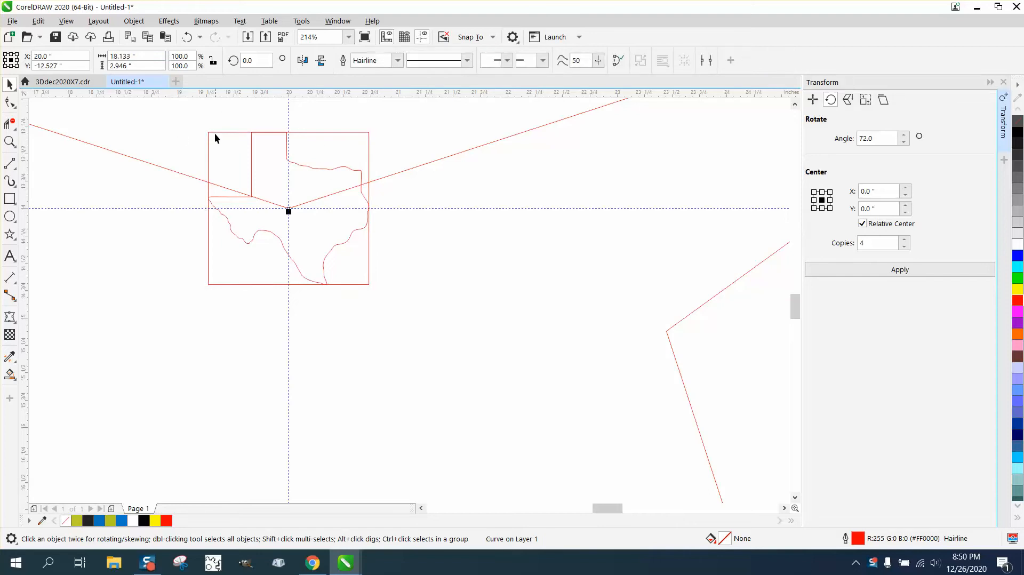
{"action": "left_click", "coordinate": [214, 132]}
{"action": "double_click", "coordinate": [133, 56]}
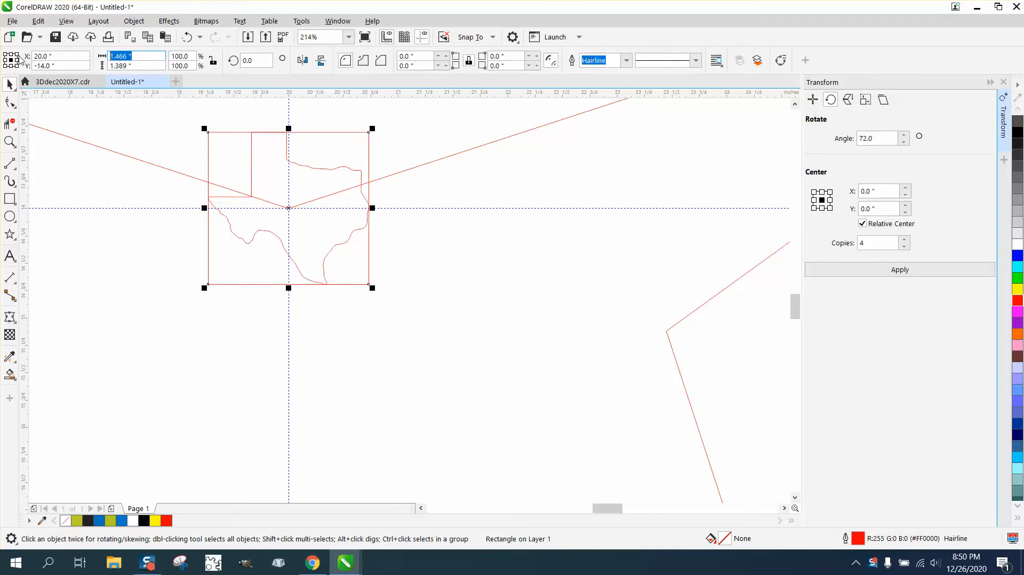
{"action": "type", "text": "1.5"}
{"action": "double_click", "coordinate": [130, 66]}
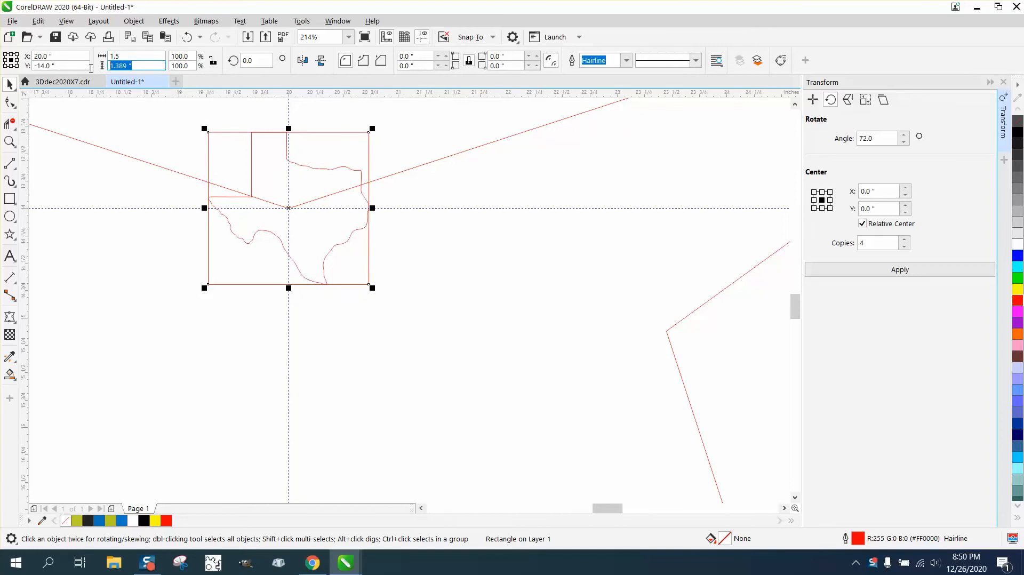
{"action": "type", "text": "1.5"}
{"action": "key", "text": "Return"}
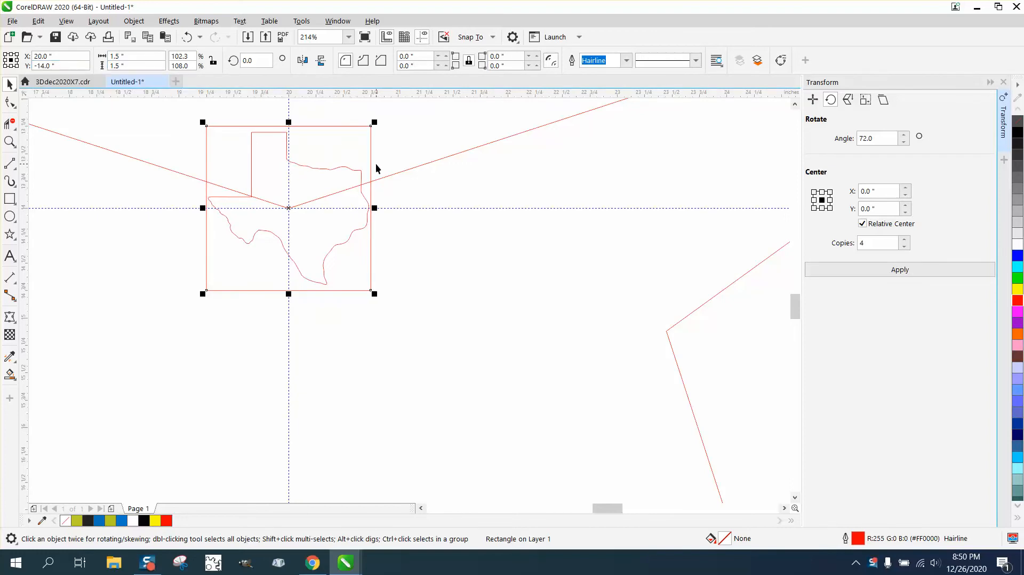
Group the Texas outline with its surrounding square
{"action": "scroll", "coordinate": [376, 168], "scroll_direction": "down", "scroll_amount": 3}
{"action": "scroll", "coordinate": [619, 183], "scroll_direction": "down", "scroll_amount": 2}
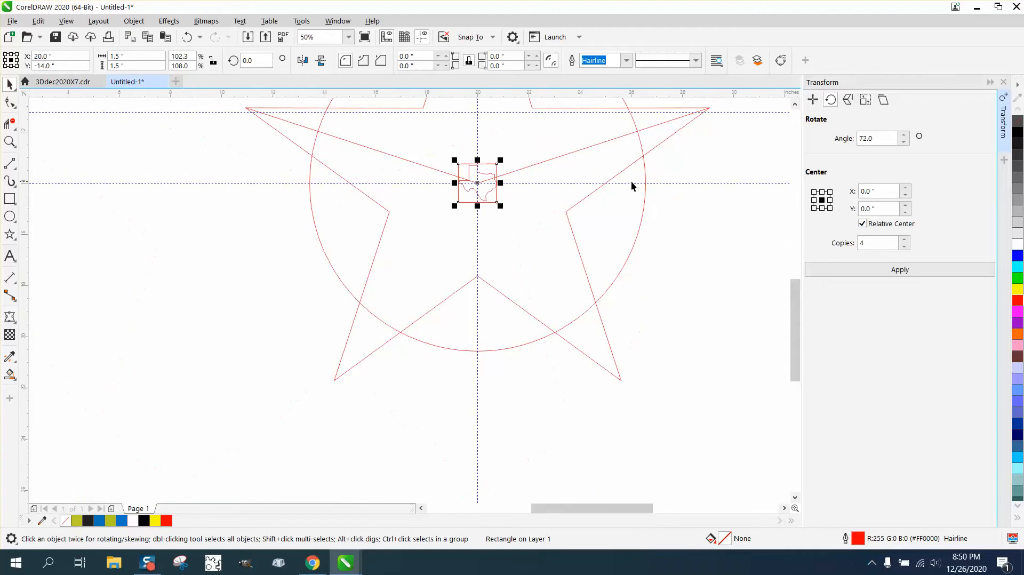
{"action": "left_click_drag", "start_coordinate": [681, 134], "coordinate": [427, 209]}
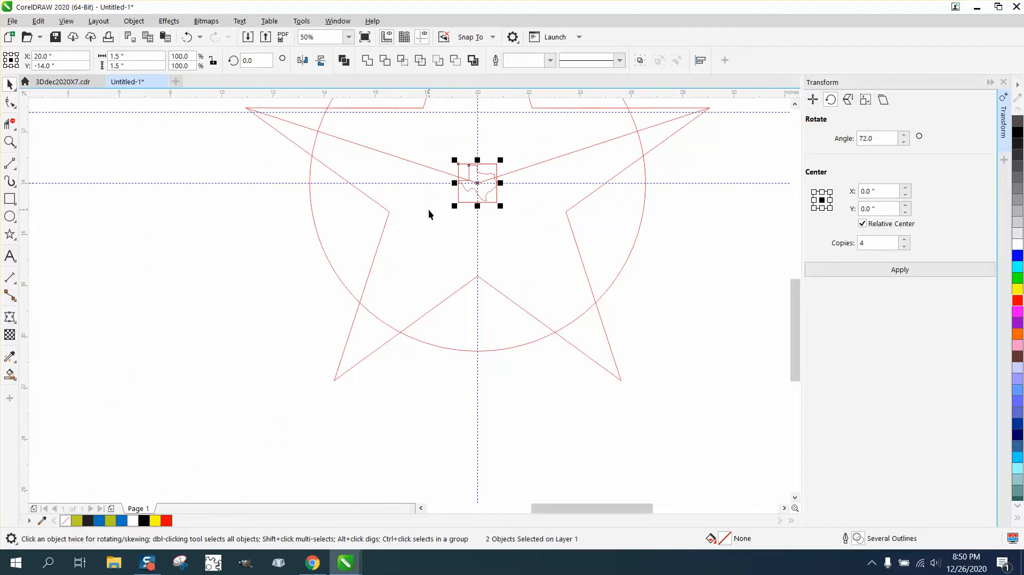
{"action": "key", "text": "ctrl+g"}
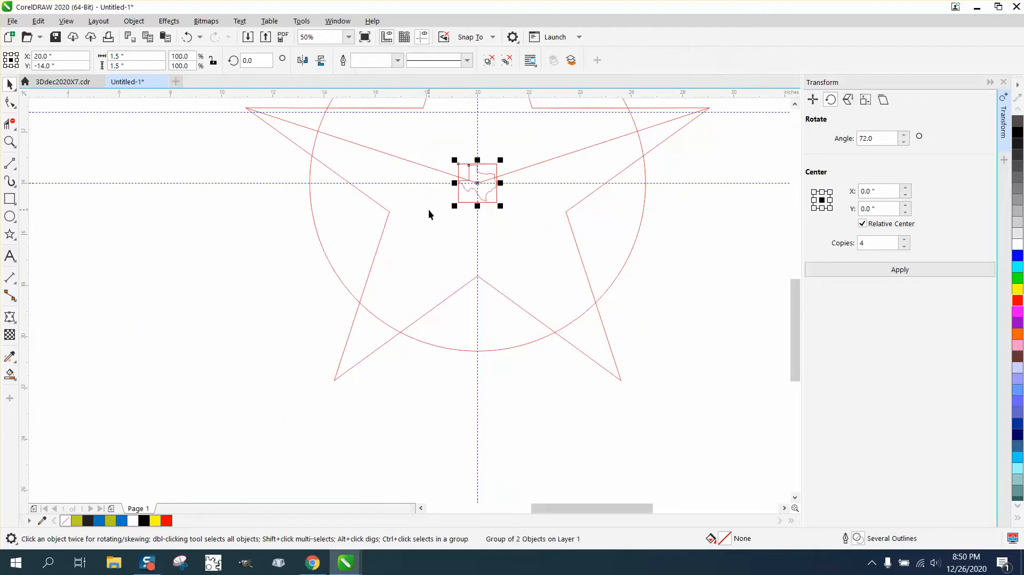
{"action": "left_click", "coordinate": [398, 210]}
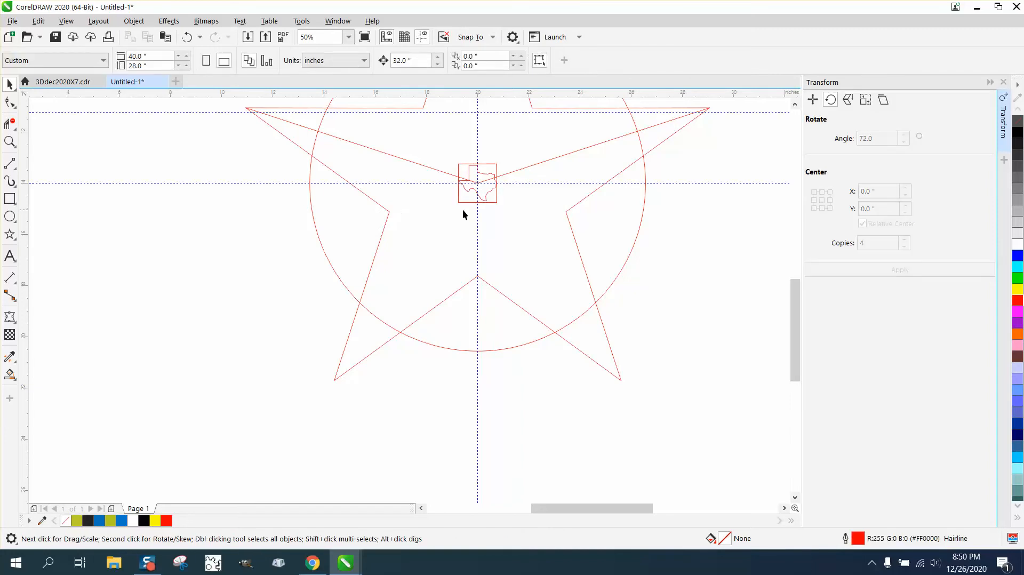
Move the grouped Texas square straight up along the vertical guideline into the star's top point, to about Y -9.1 inches
{"action": "scroll", "coordinate": [542, 191], "scroll_direction": "down", "scroll_amount": 2}
{"action": "left_click", "coordinate": [510, 187]}
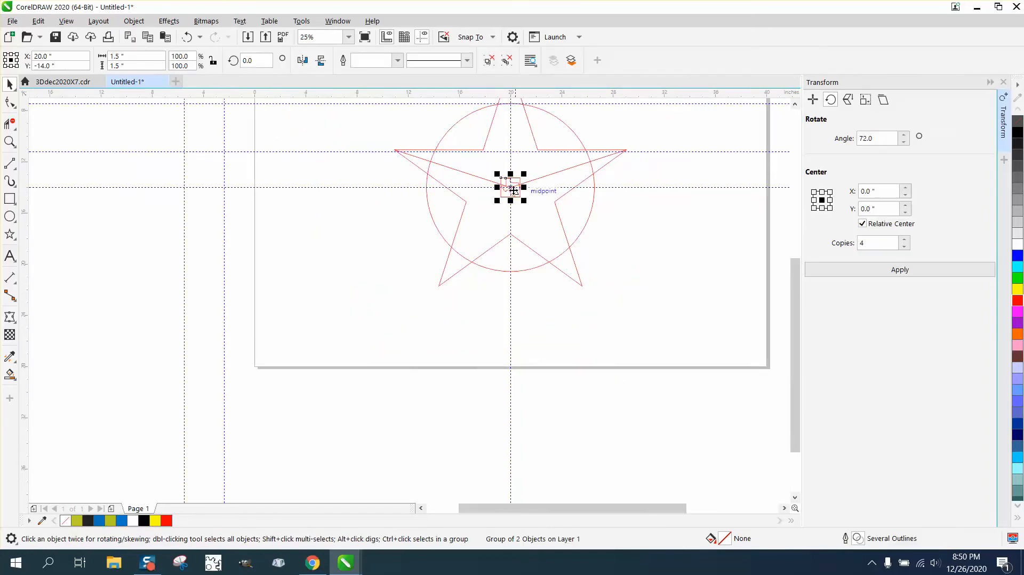
{"action": "left_click_drag", "start_coordinate": [510, 187], "coordinate": [510, 125]}
{"action": "left_click", "coordinate": [12, 143]}
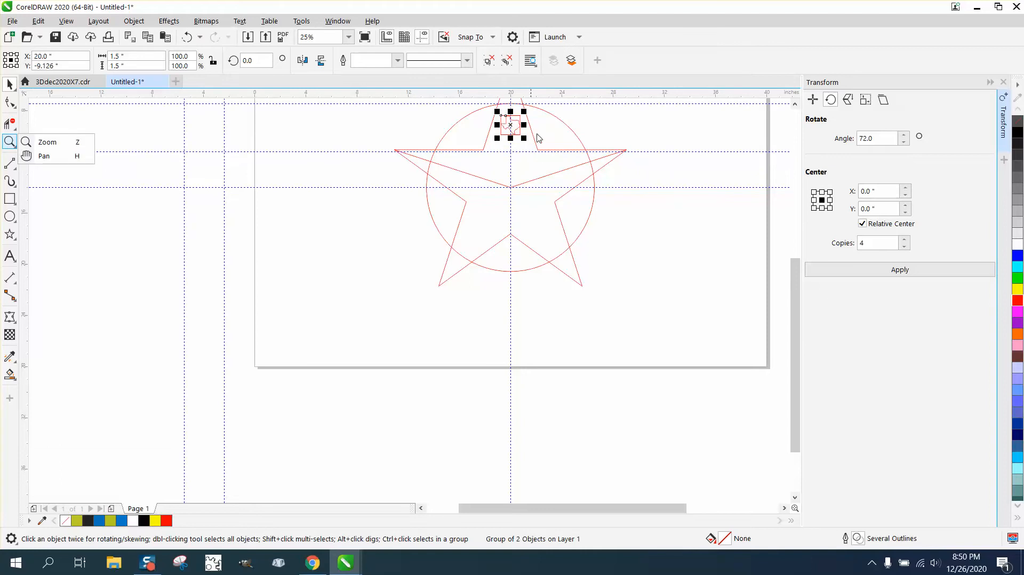
{"action": "left_click", "coordinate": [43, 142]}
{"action": "right_click", "coordinate": [506, 128]}
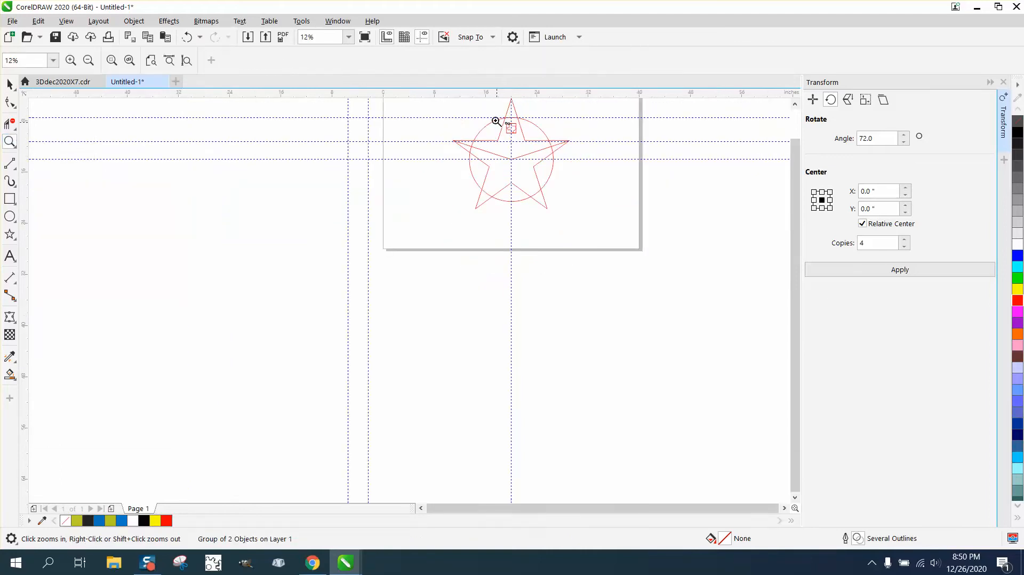
{"action": "left_click_drag", "start_coordinate": [496, 115], "coordinate": [582, 144]}
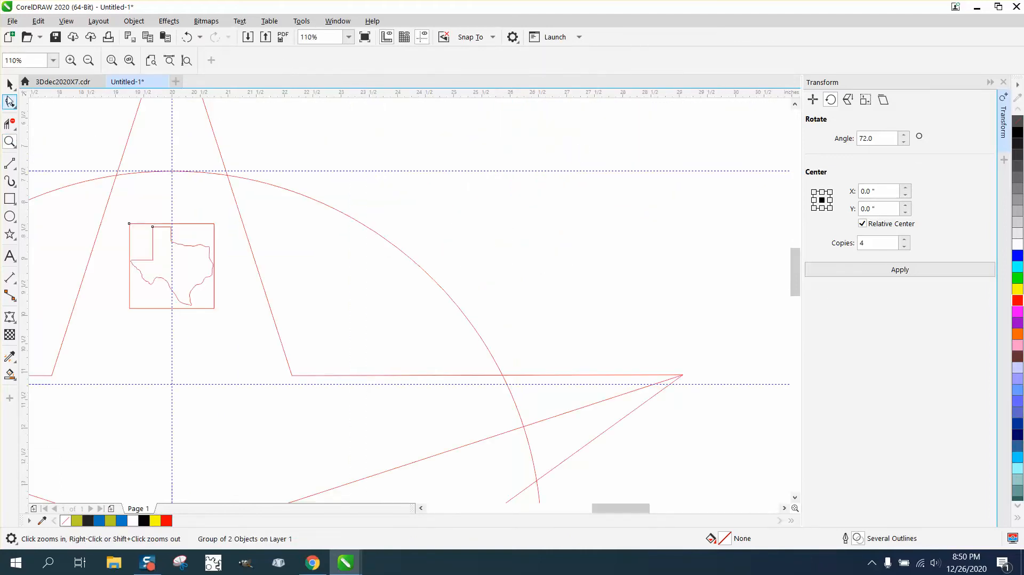
Snap the centre of the Texas group to the circle's topmost point, where the vertical and horizontal guidelines cross
{"action": "left_click", "coordinate": [8, 85]}
{"action": "left_click", "coordinate": [171, 268], "text": "ctrl"}
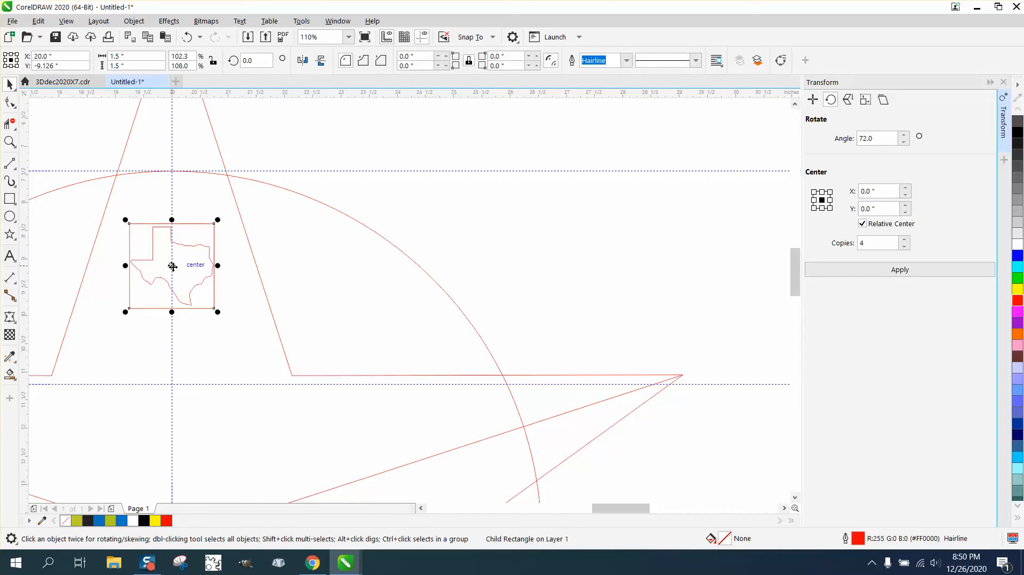
{"action": "left_click", "coordinate": [311, 218]}
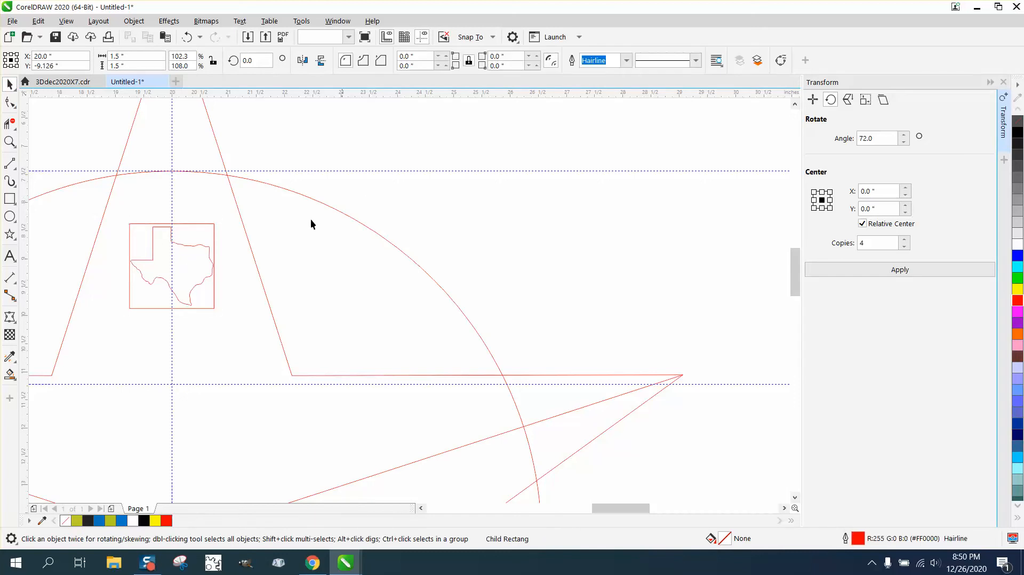
{"action": "left_click", "coordinate": [175, 243]}
{"action": "mouse_move", "coordinate": [173, 265]}
{"action": "left_mouse_down"}
{"action": "mouse_move", "coordinate": [172, 171]}
{"action": "mouse_move", "coordinate": [249, 212]}
{"action": "left_mouse_up"}
{"action": "left_click", "coordinate": [11, 142]}
{"action": "key", "text": "space"}
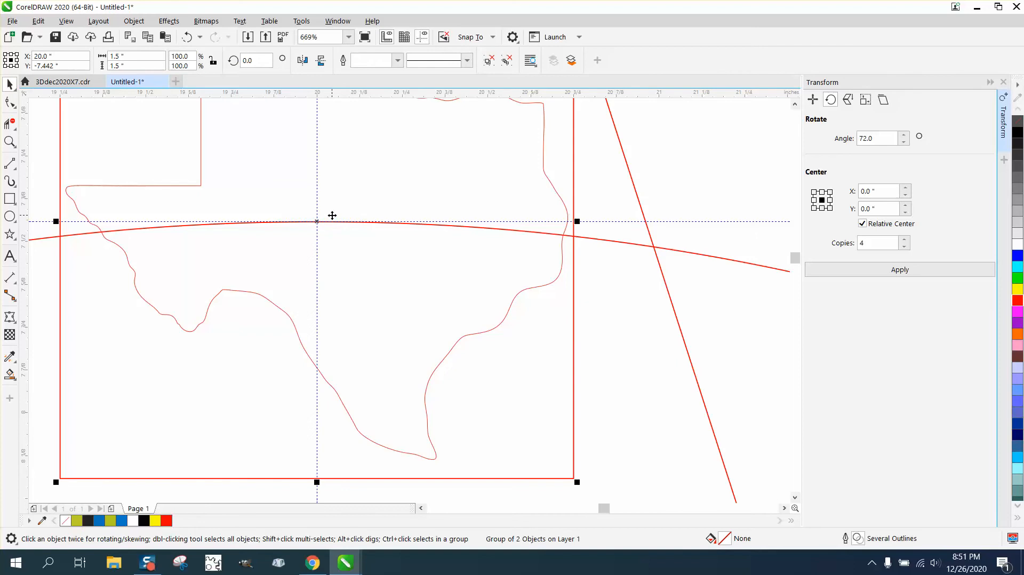
{"action": "scroll", "coordinate": [333, 214], "scroll_direction": "down", "scroll_amount": 2}
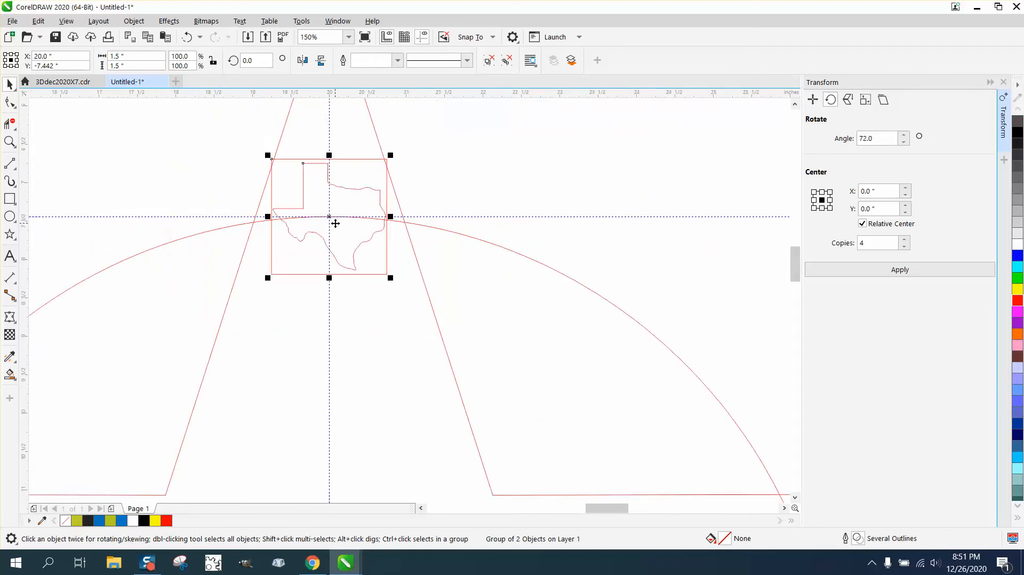
{"action": "scroll", "coordinate": [335, 221], "scroll_direction": "down", "scroll_amount": 1}
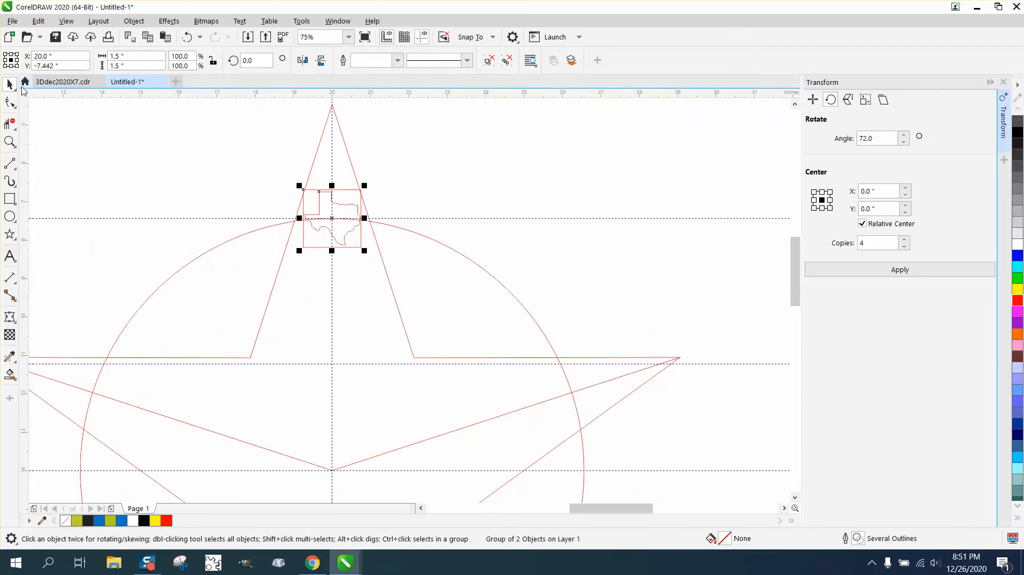
Place the Texas group's rotation centre at the star's centre and apply a 72° rotation with 4 copies
{"action": "left_click", "coordinate": [380, 190]}
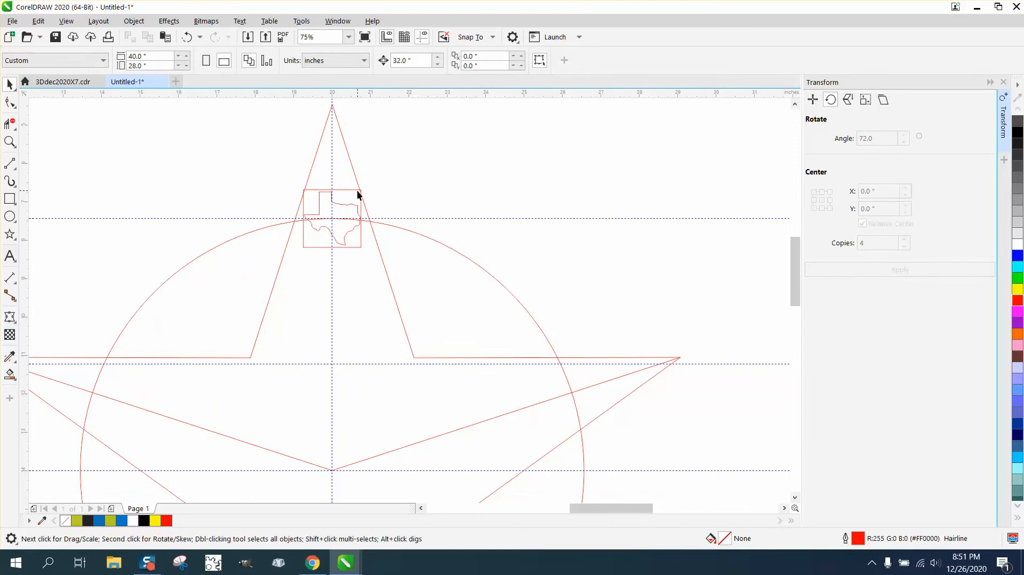
{"action": "left_click", "coordinate": [357, 194]}
{"action": "left_click", "coordinate": [334, 218]}
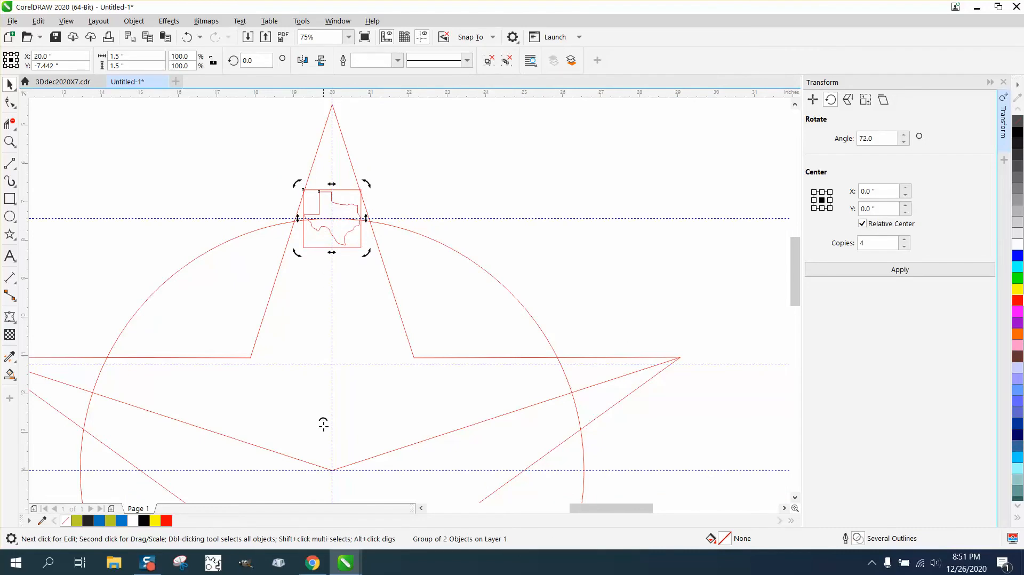
{"action": "left_click_drag", "start_coordinate": [323, 424], "coordinate": [331, 471]}
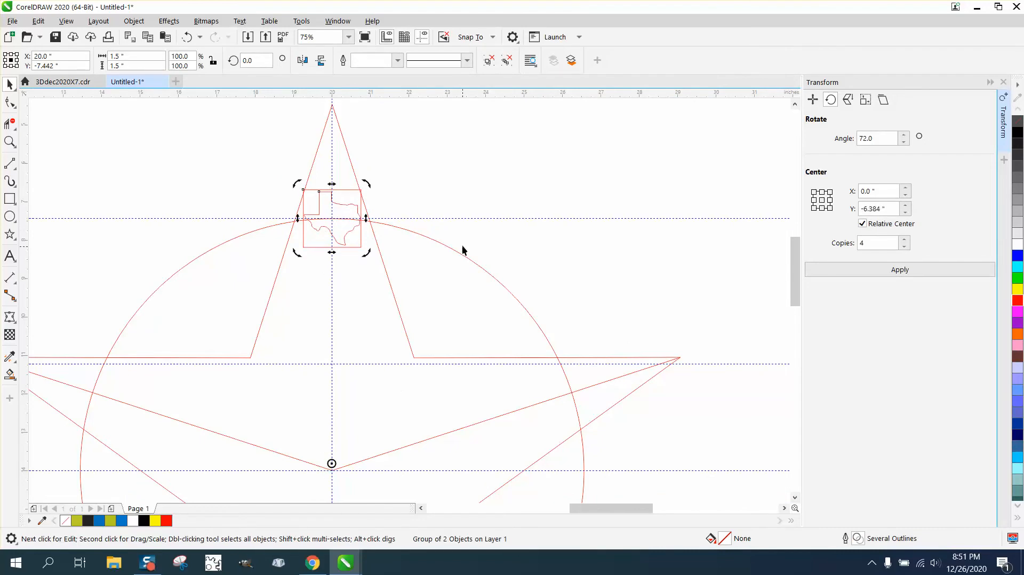
{"action": "left_click", "coordinate": [496, 211]}
{"action": "left_click", "coordinate": [359, 214]}
{"action": "left_click", "coordinate": [357, 214]}
{"action": "left_click_drag", "start_coordinate": [331, 464], "coordinate": [331, 467]}
{"action": "left_click", "coordinate": [489, 224]}
{"action": "left_click", "coordinate": [347, 202]}
{"action": "left_click", "coordinate": [346, 203]}
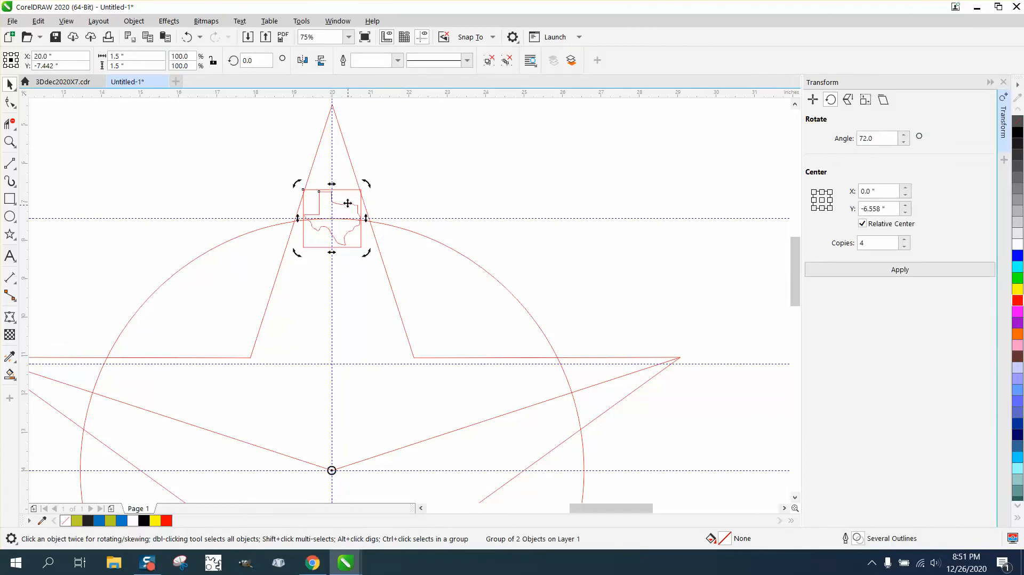
{"action": "left_click", "coordinate": [920, 278]}
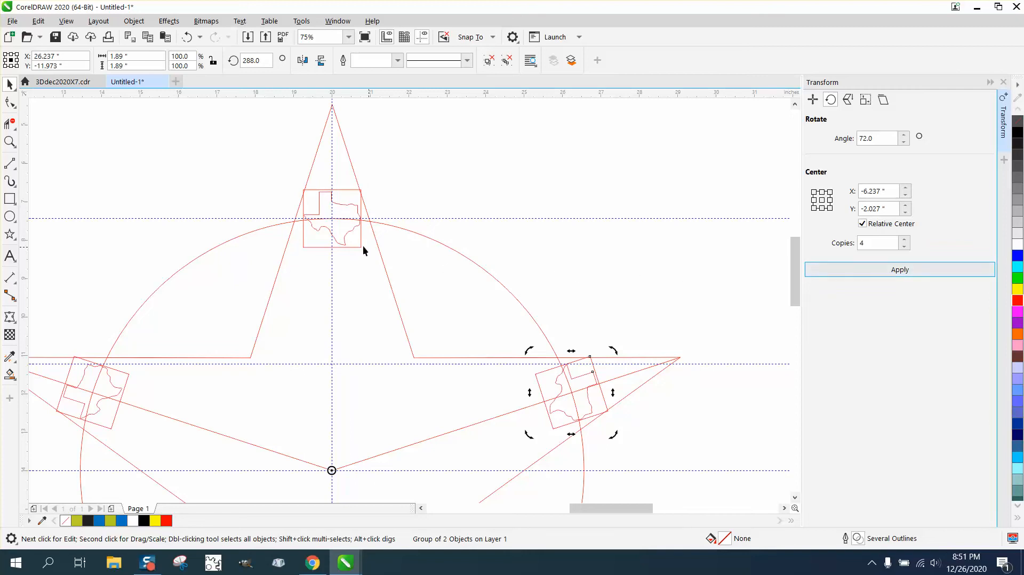
Move the rotation centre of the Texas copy in the star's left point back to the copy's own centre
{"action": "left_click", "coordinate": [9, 142]}
{"action": "left_click_drag", "start_coordinate": [259, 174], "coordinate": [392, 220]}
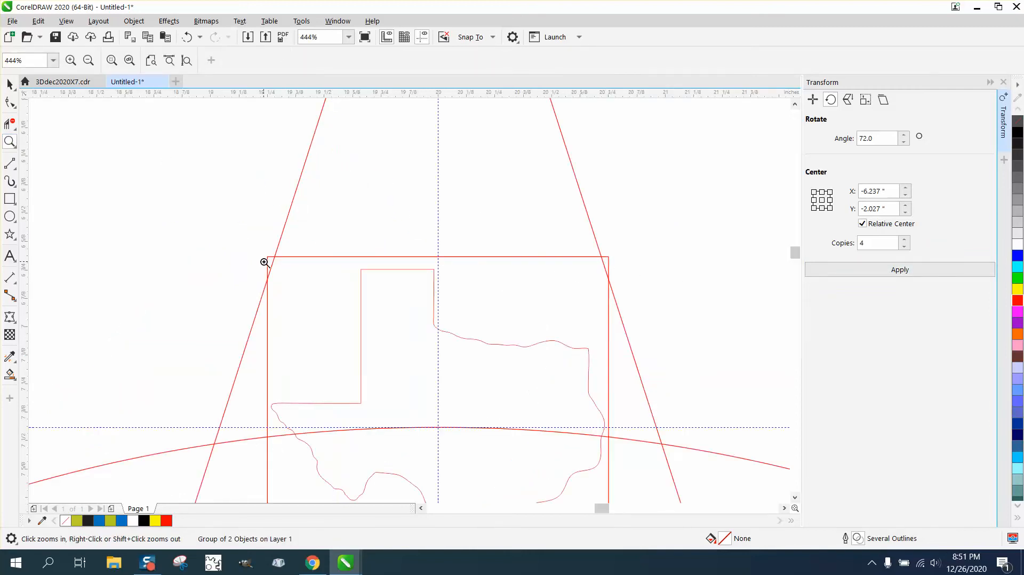
{"action": "scroll", "coordinate": [263, 263], "scroll_direction": "down", "scroll_amount": 5}
{"action": "left_click_drag", "start_coordinate": [170, 283], "coordinate": [249, 332]}
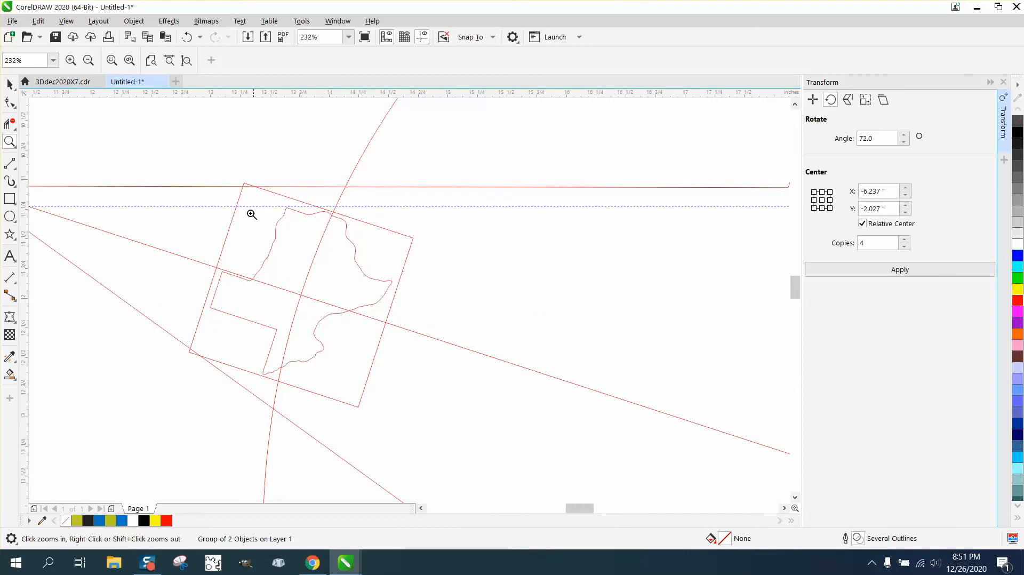
{"action": "key", "text": "space"}
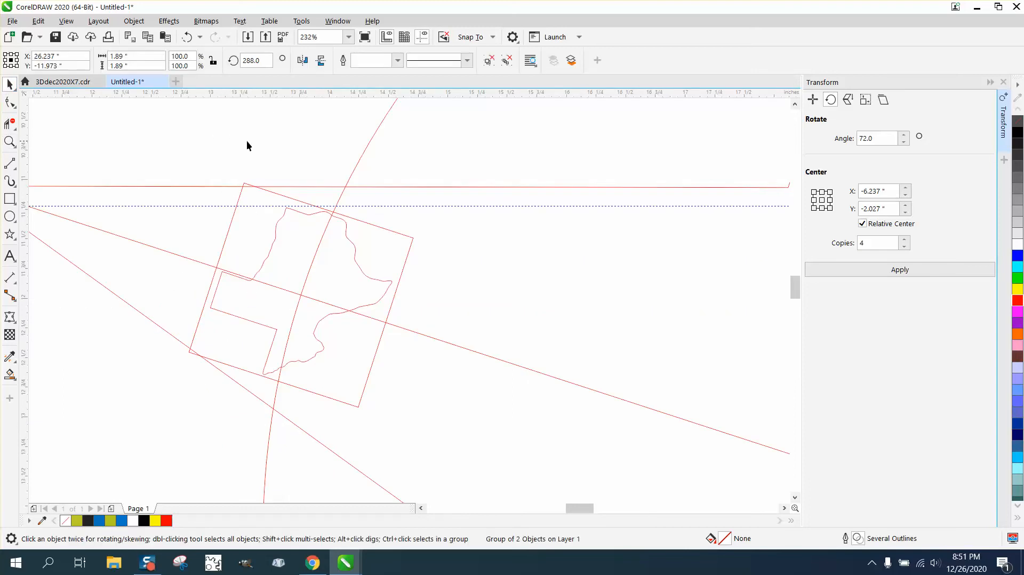
{"action": "left_click", "coordinate": [247, 142]}
{"action": "left_click", "coordinate": [260, 188]}
{"action": "scroll", "coordinate": [237, 192], "scroll_direction": "down", "scroll_amount": 2}
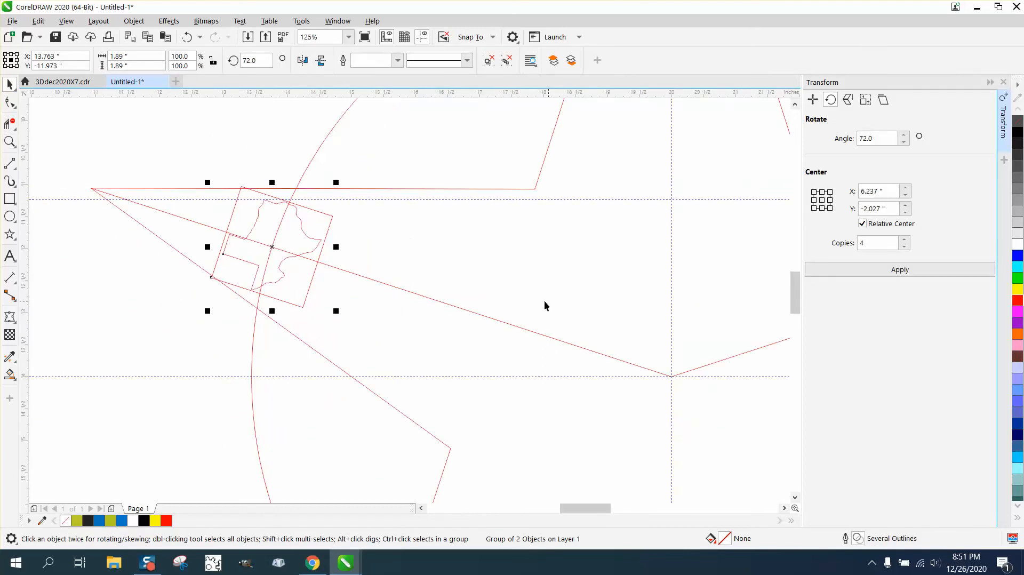
{"action": "left_click", "coordinate": [276, 251]}
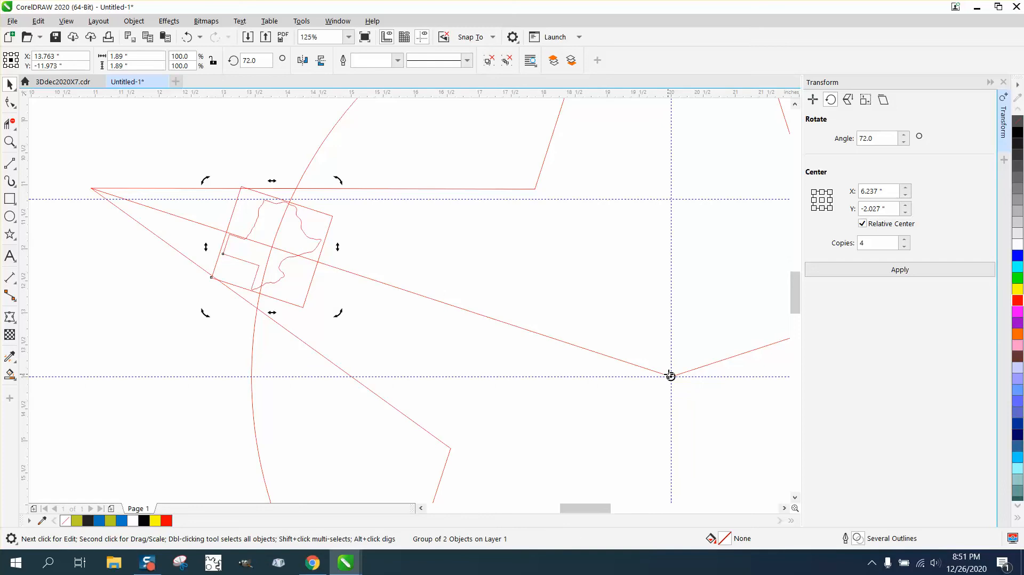
{"action": "left_click_drag", "start_coordinate": [670, 376], "coordinate": [271, 247]}
Set the rotation angle of the Texas copy in the star's left point to 0 so it stands upright
{"action": "left_click", "coordinate": [255, 61]}
{"action": "type", "text": "0"}
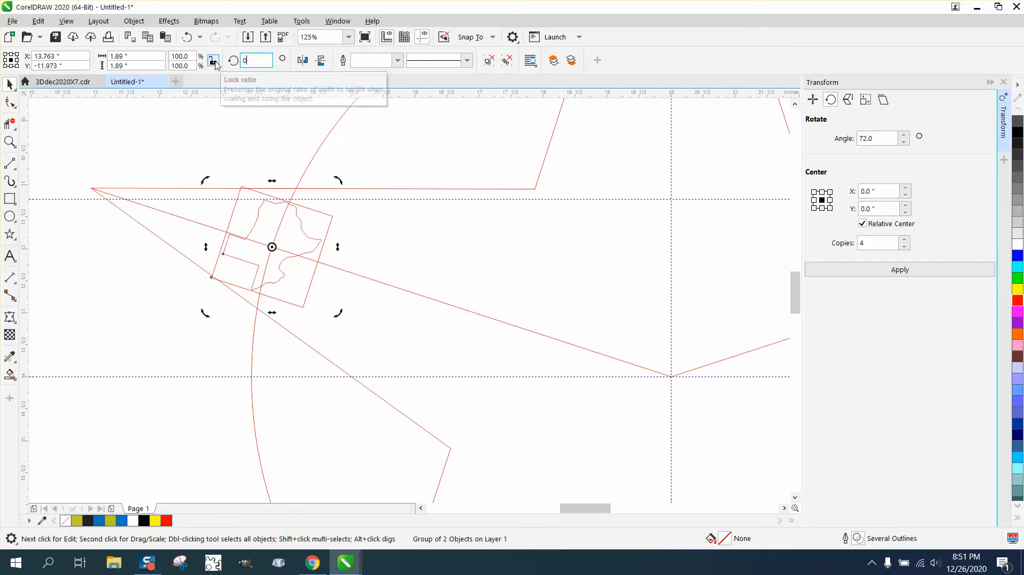
{"action": "key", "text": "Return"}
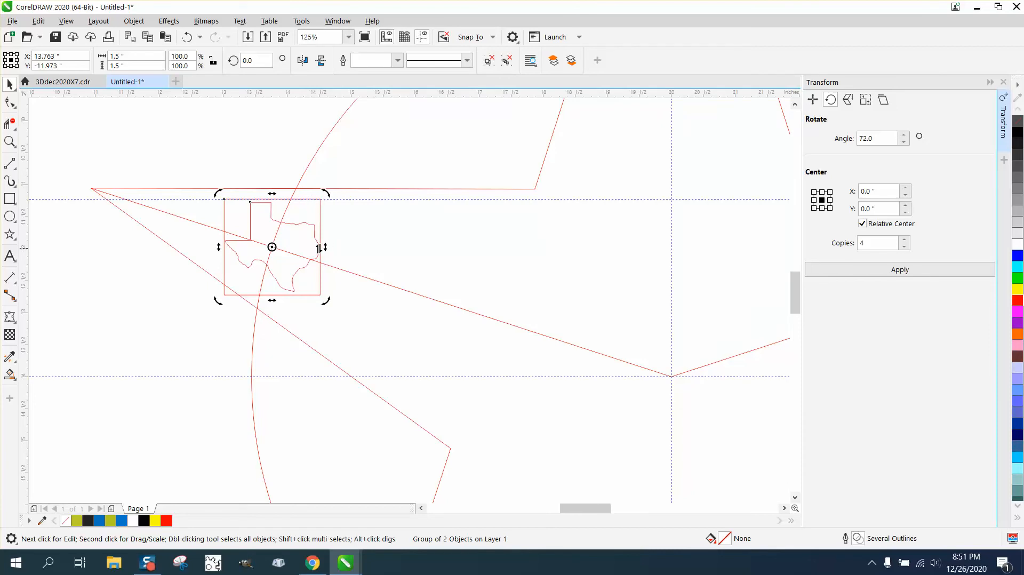
{"action": "left_click", "coordinate": [158, 153]}
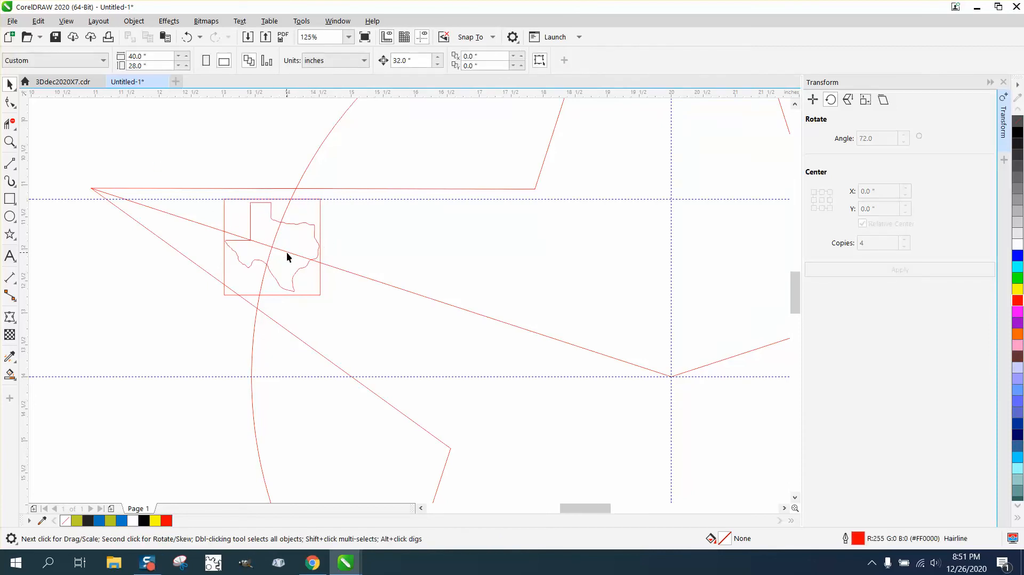
{"action": "left_click", "coordinate": [286, 251]}
{"action": "scroll", "coordinate": [247, 240], "scroll_direction": "down", "scroll_amount": 2}
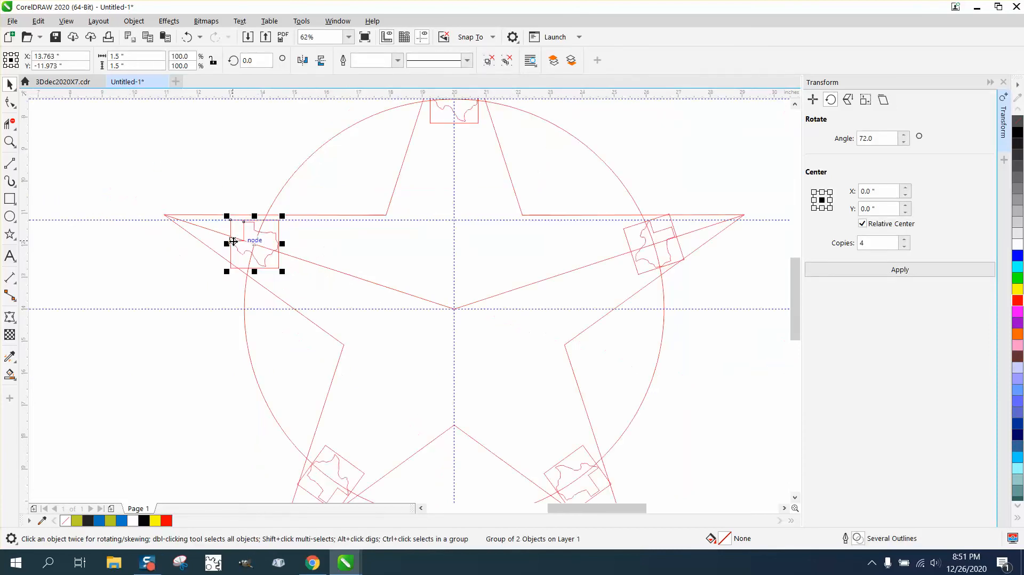
Try a rotation angle of 72° on the Texas copy in the star's right point, and undo it
{"action": "left_click", "coordinate": [668, 247]}
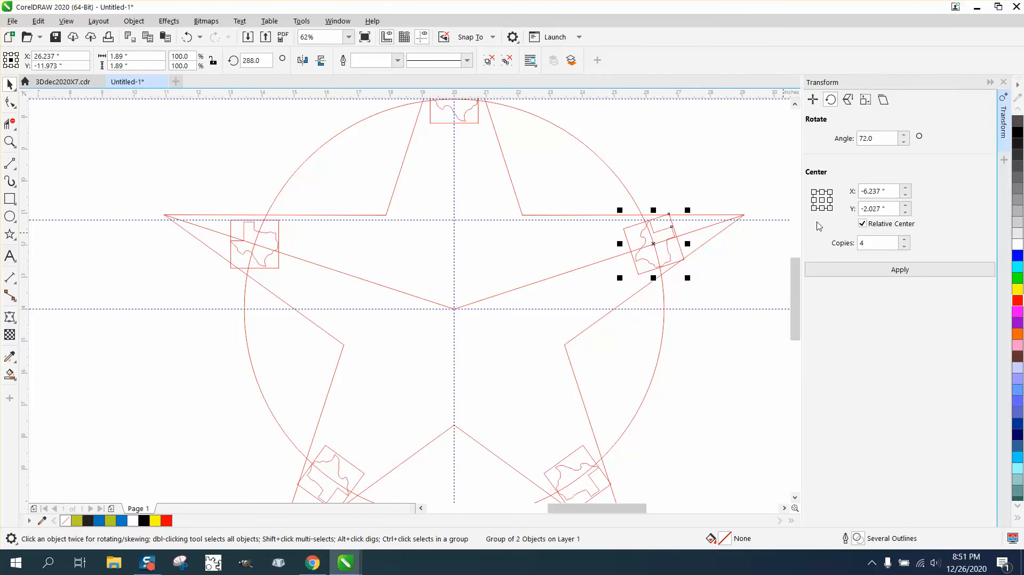
{"action": "left_click_drag", "start_coordinate": [257, 61], "coordinate": [242, 60]}
{"action": "type", "text": "72"}
{"action": "key", "text": "Return"}
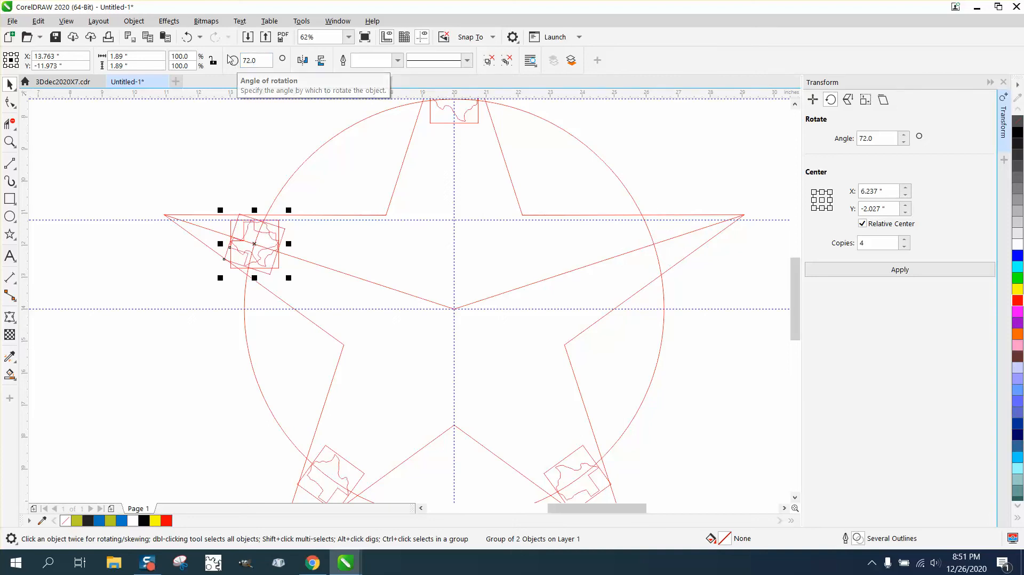
{"action": "left_click", "coordinate": [187, 37]}
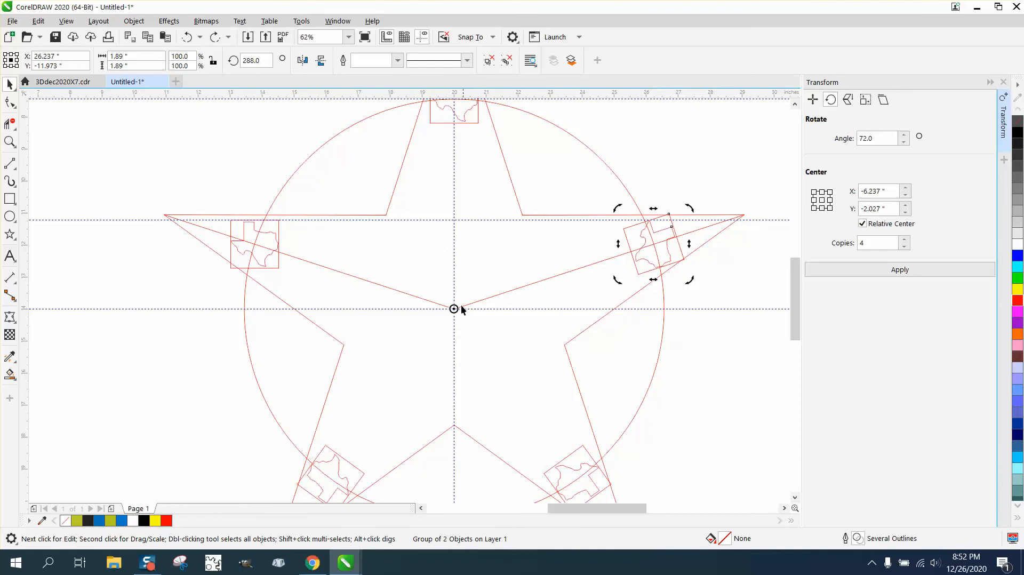
Move the rotation centre of the right point's Texas copy to the copy's own centre and set its rotation angle to 360
{"action": "left_click_drag", "start_coordinate": [454, 309], "coordinate": [653, 243]}
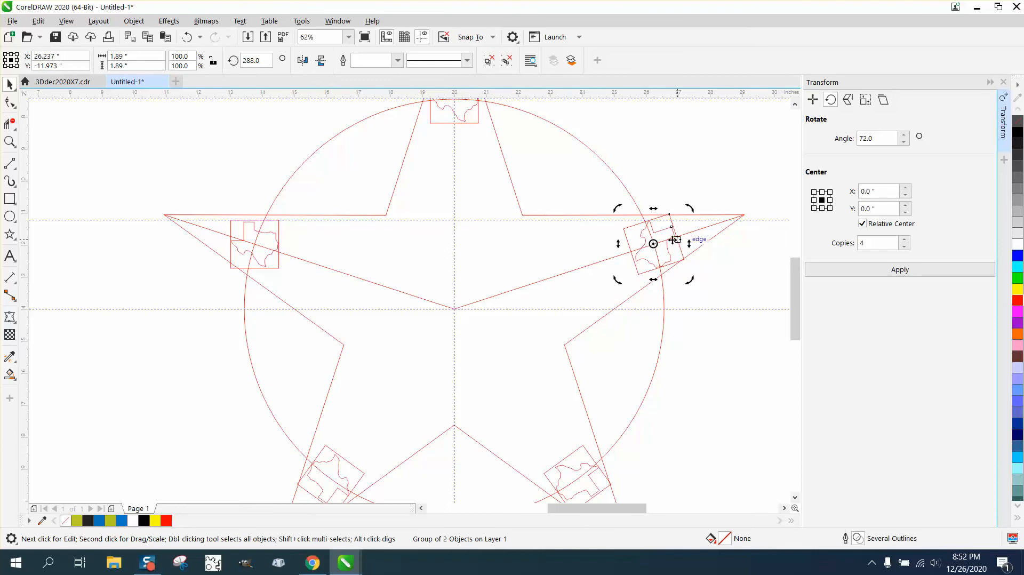
{"action": "double_click", "coordinate": [255, 61]}
{"action": "type", "text": "360"}
{"action": "key", "text": "Return"}
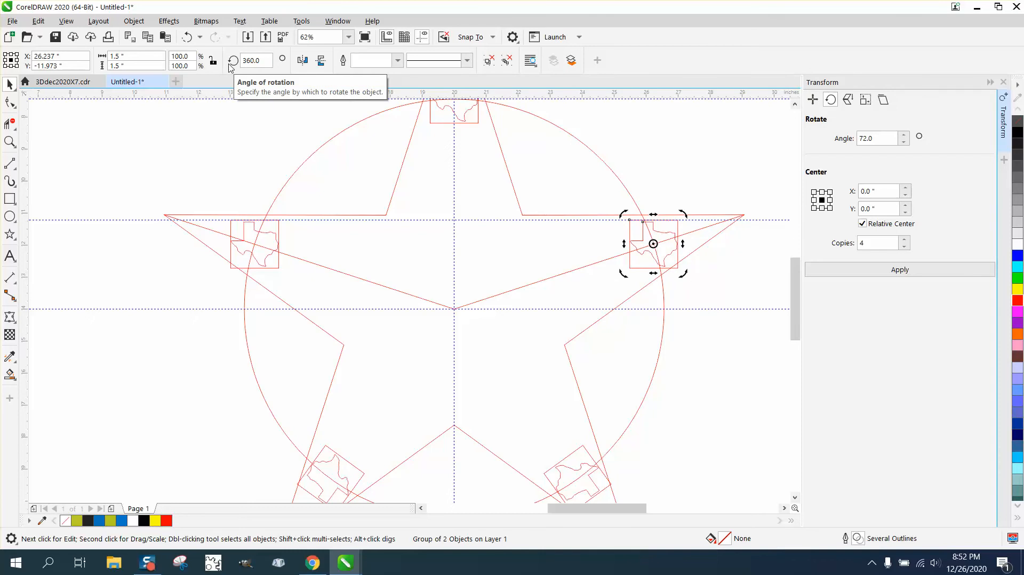
{"action": "left_click", "coordinate": [574, 231]}
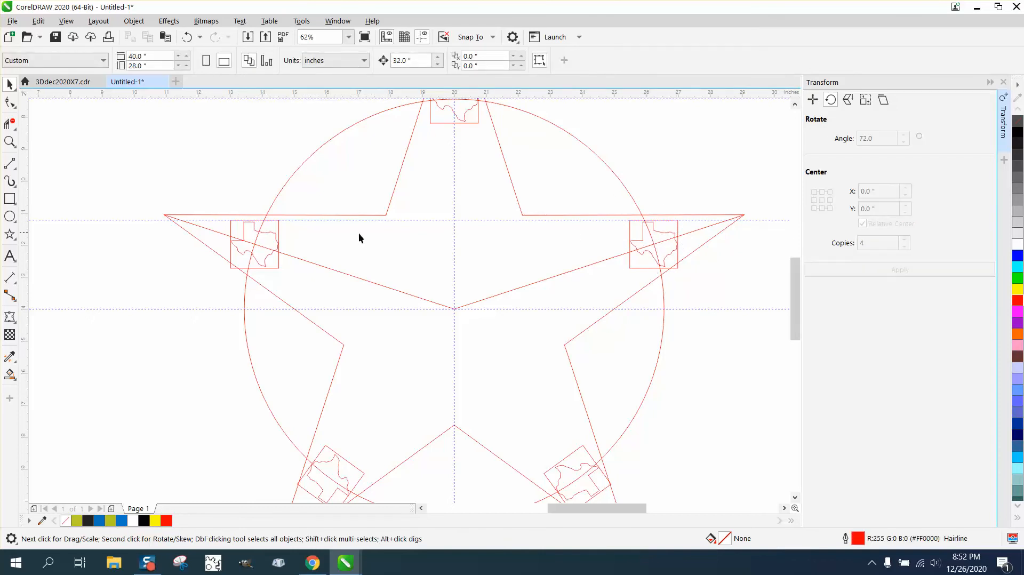
Examine the left, right and top Texas copies up close to check how they sit on the circle and star lines
{"action": "left_click", "coordinate": [9, 142]}
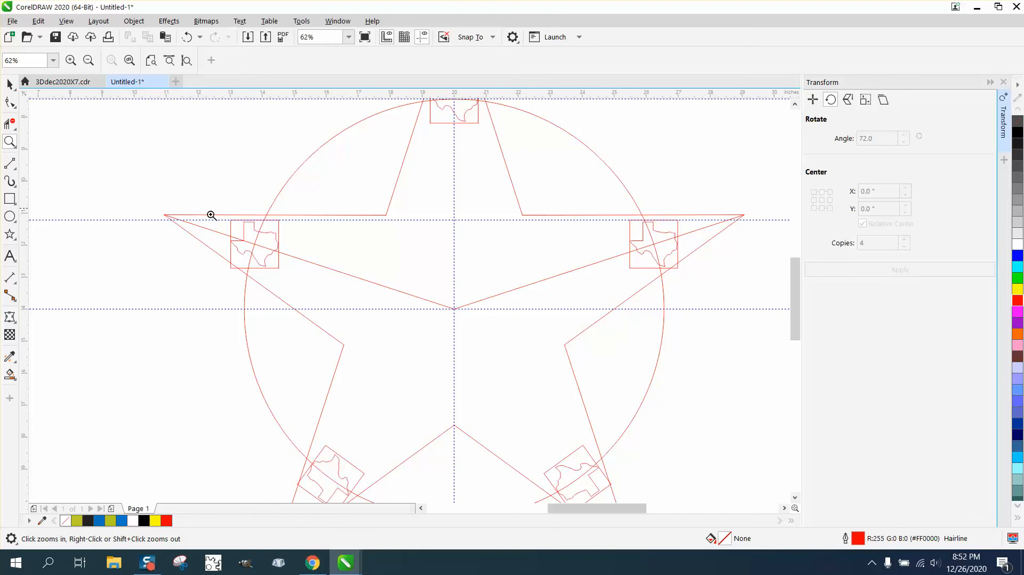
{"action": "left_click_drag", "start_coordinate": [211, 217], "coordinate": [277, 288]}
{"action": "left_click", "coordinate": [9, 83]}
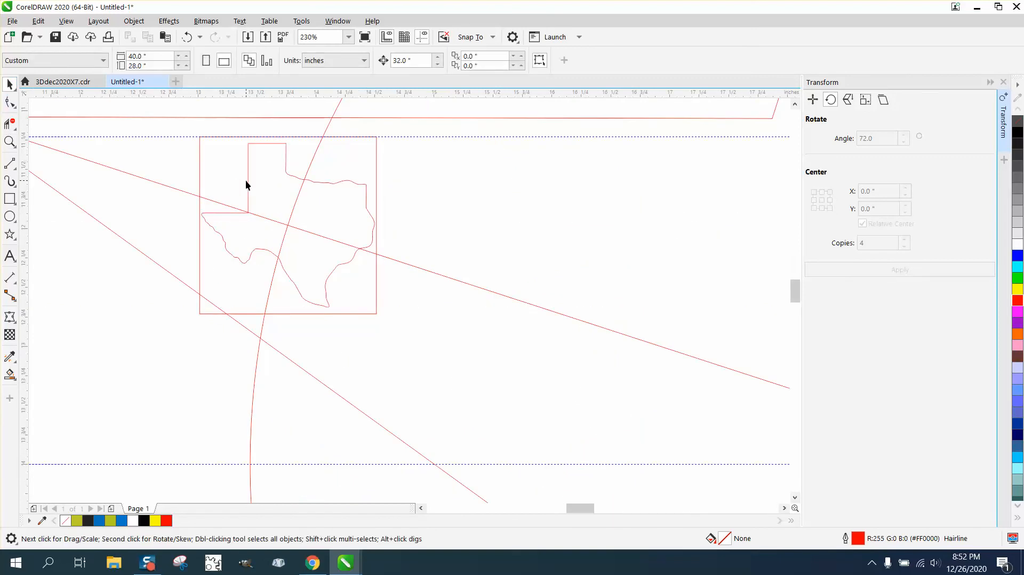
{"action": "left_click", "coordinate": [248, 180]}
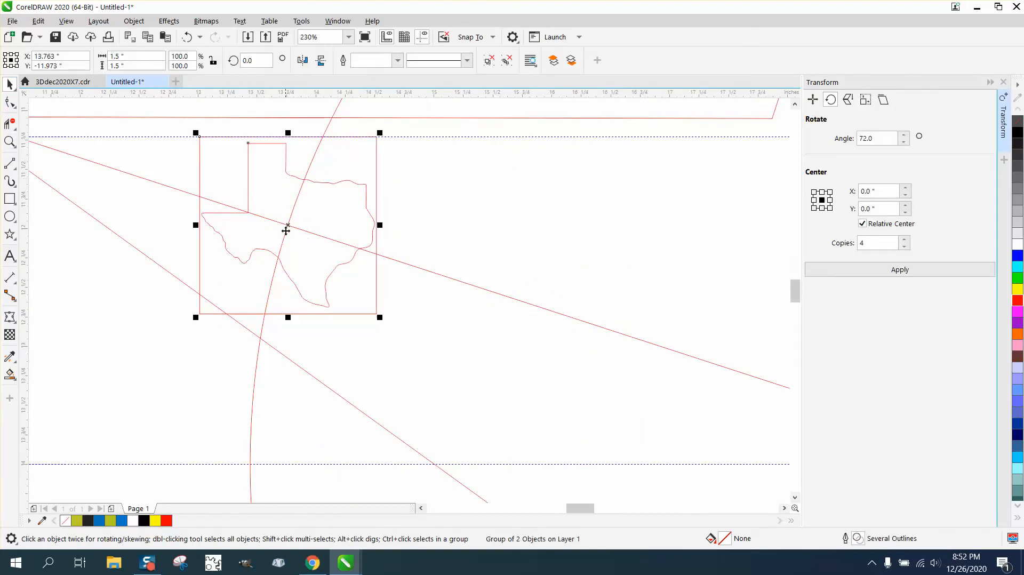
{"action": "scroll", "coordinate": [151, 199], "scroll_direction": "down", "scroll_amount": 6}
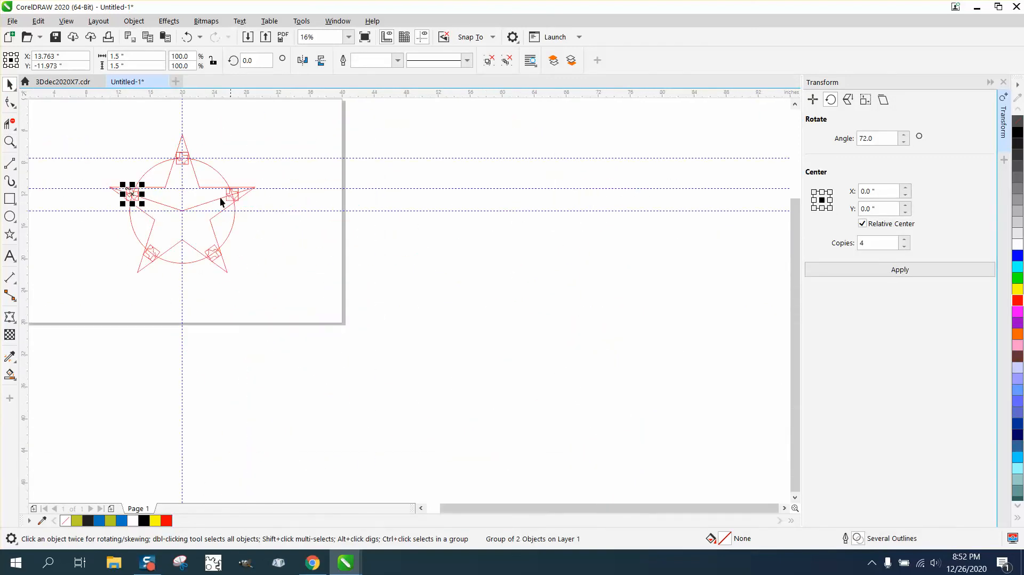
{"action": "left_click", "coordinate": [10, 142]}
{"action": "left_click_drag", "start_coordinate": [223, 184], "coordinate": [274, 216]}
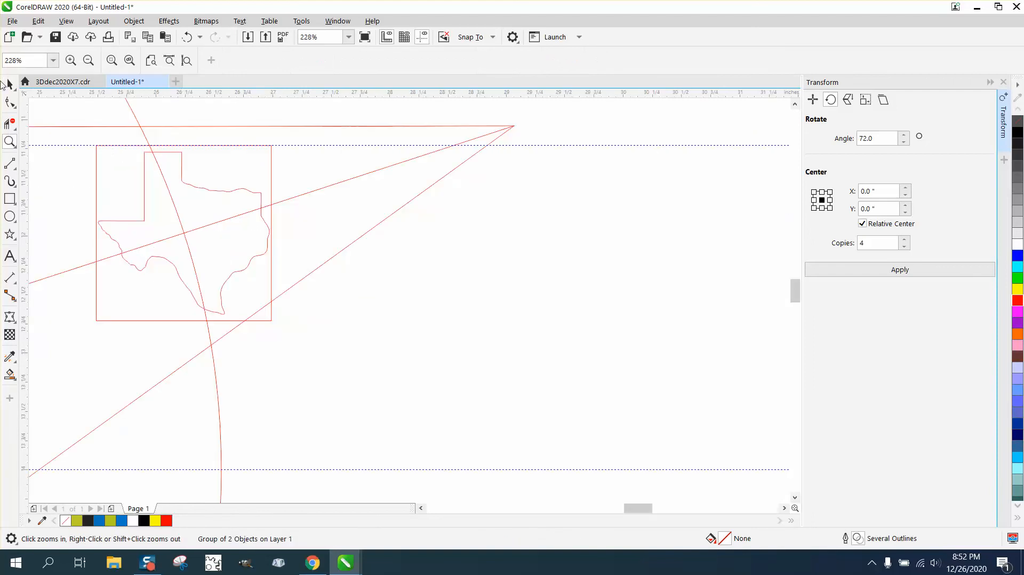
{"action": "left_click", "coordinate": [5, 85]}
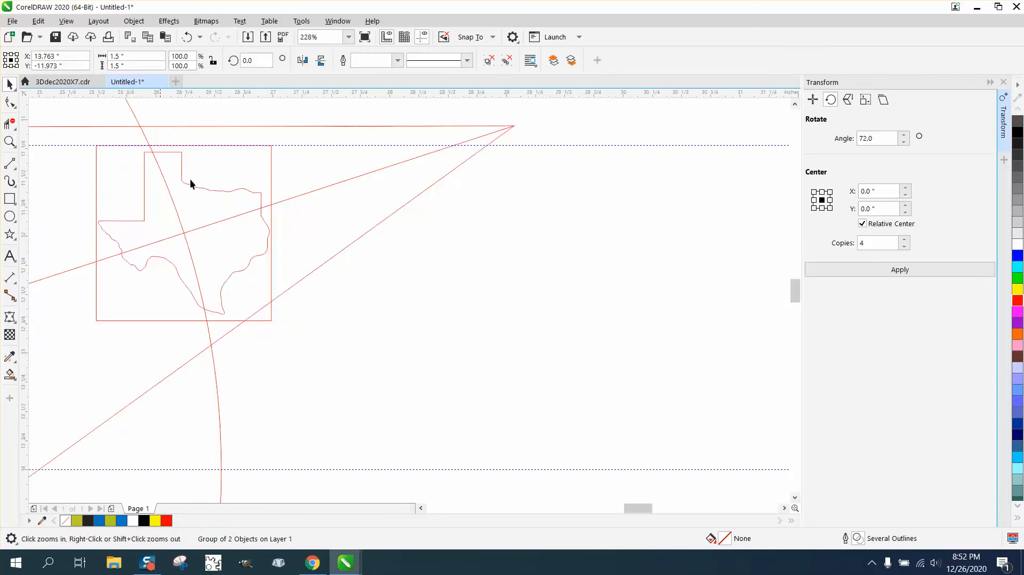
{"action": "left_click", "coordinate": [213, 196]}
{"action": "scroll", "coordinate": [445, 283], "scroll_direction": "down", "scroll_amount": 3}
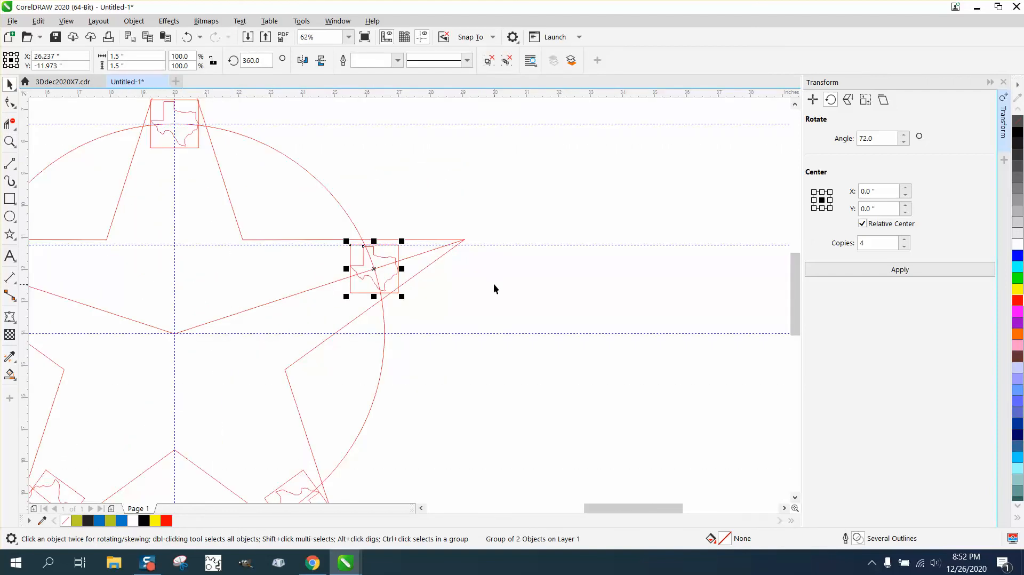
{"action": "left_click", "coordinate": [10, 142]}
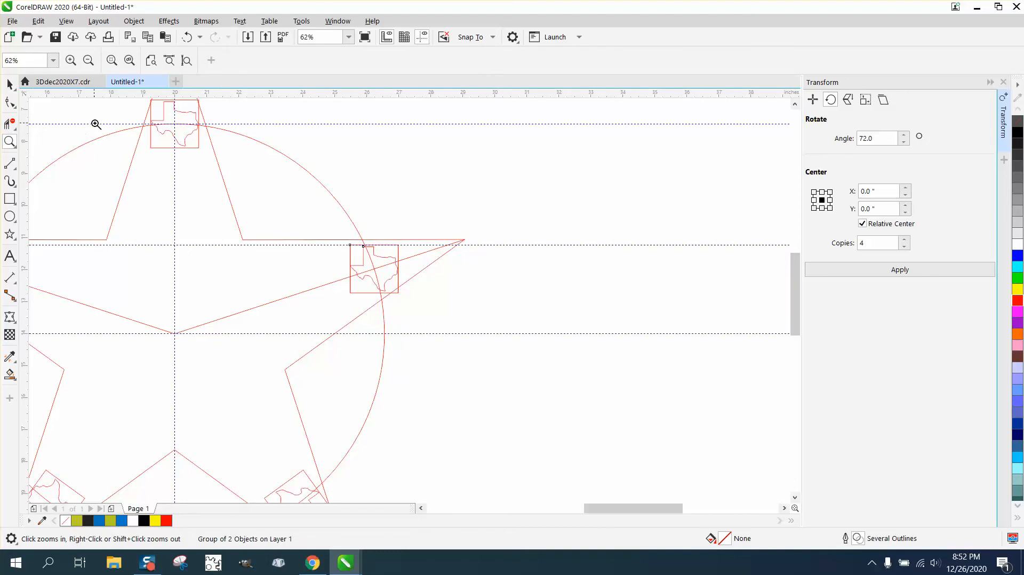
{"action": "left_click_drag", "start_coordinate": [121, 115], "coordinate": [256, 181]}
{"action": "left_click", "coordinate": [10, 85]}
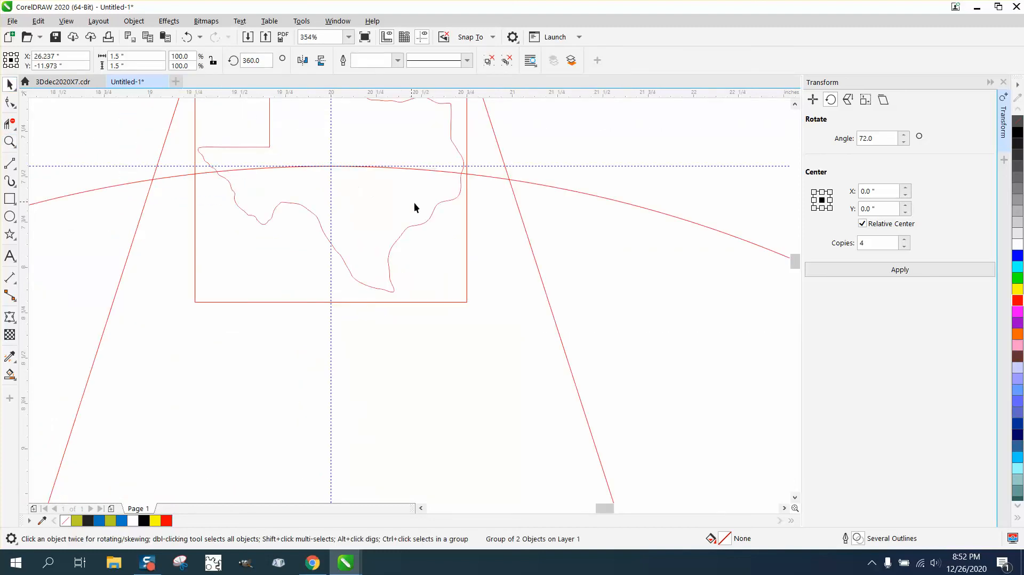
{"action": "left_click", "coordinate": [420, 219]}
{"action": "scroll", "coordinate": [459, 217], "scroll_direction": "down", "scroll_amount": 5}
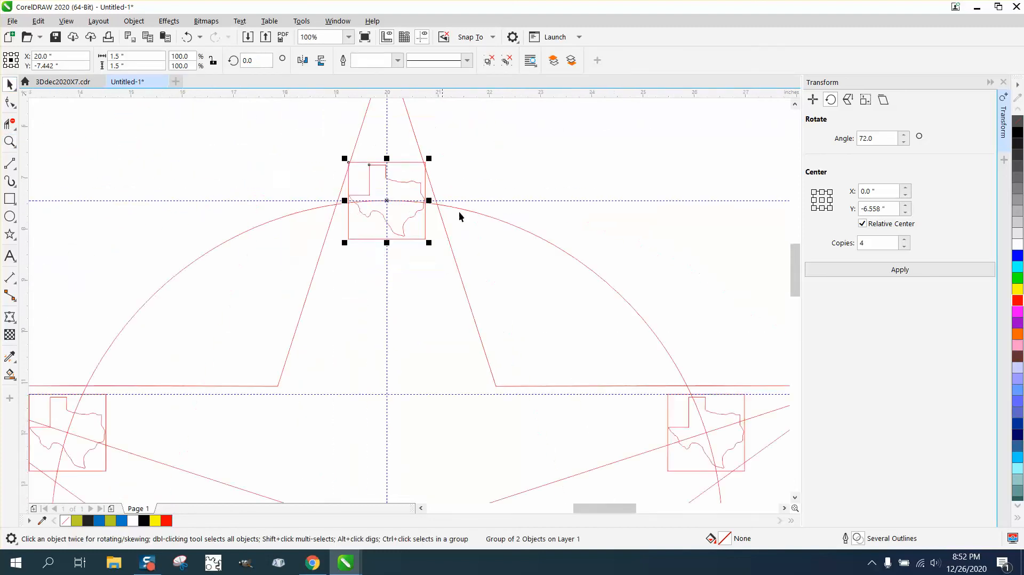
Ungroup the Texas copies in the star's left and right points and delete the square around the left one
{"action": "left_click_drag", "start_coordinate": [201, 191], "coordinate": [212, 206]}
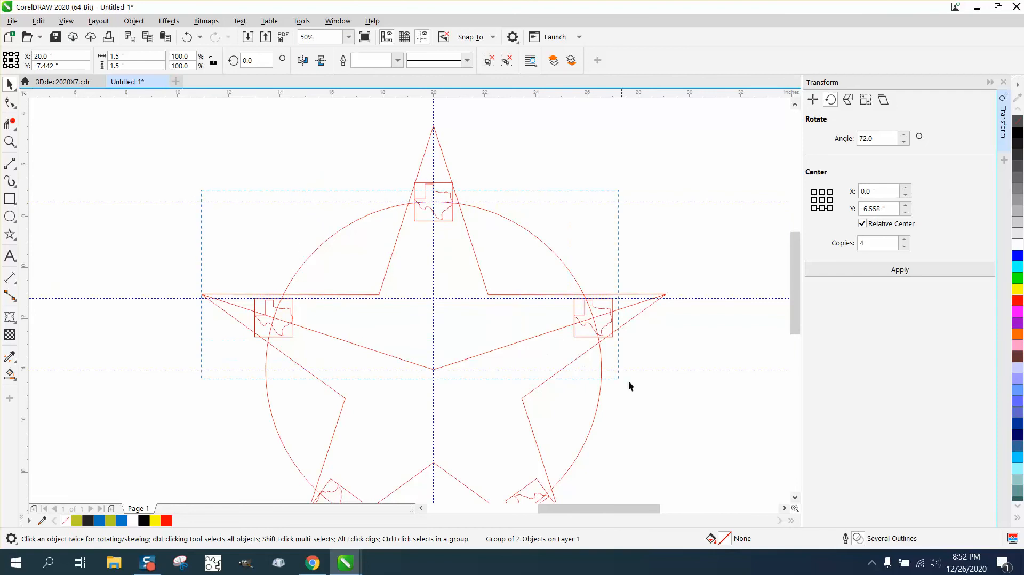
{"action": "left_click_drag", "start_coordinate": [638, 383], "coordinate": [638, 383]}
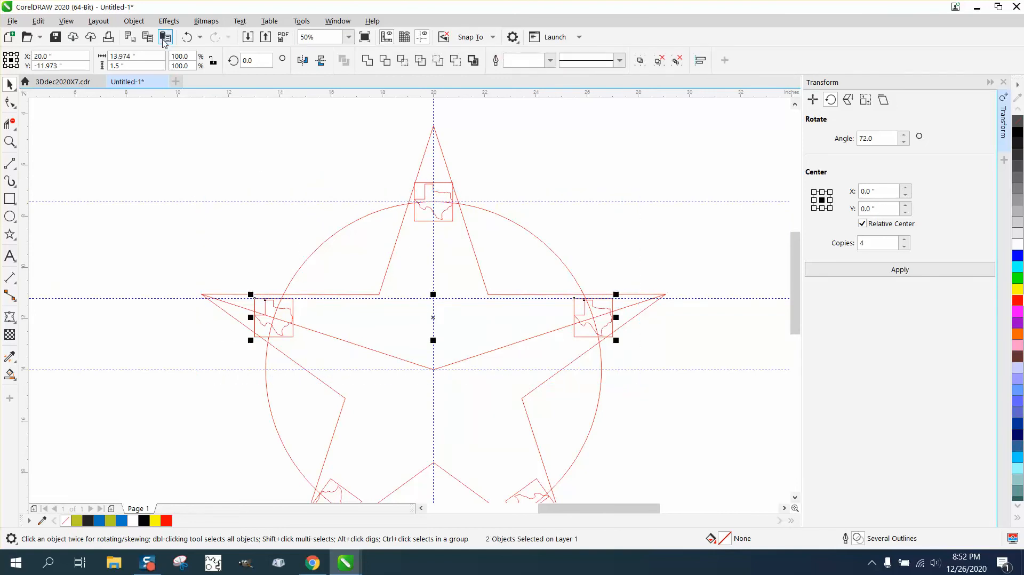
{"action": "left_click", "coordinate": [134, 21]}
{"action": "mouse_move", "coordinate": [213, 235]}
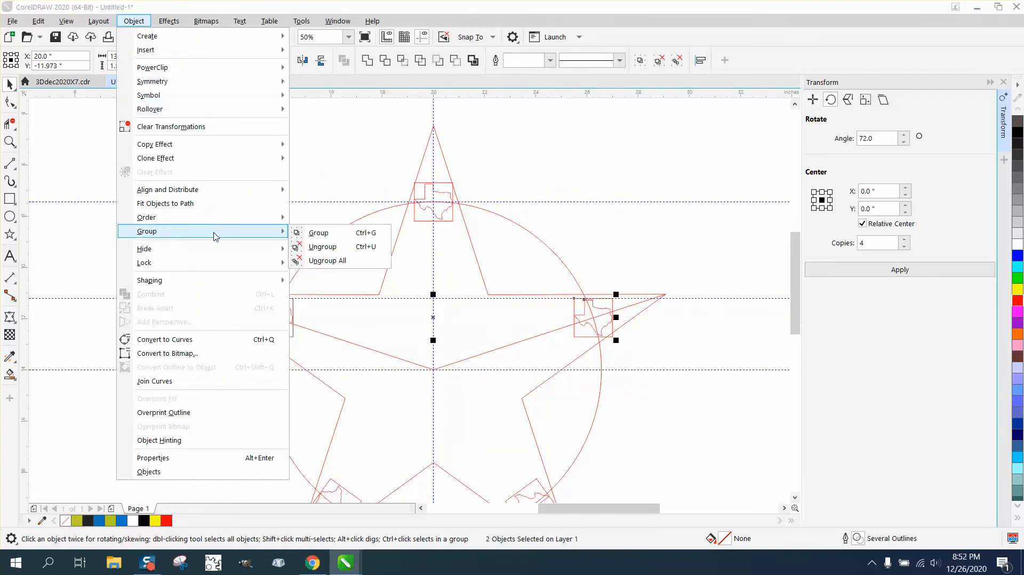
{"action": "left_click", "coordinate": [299, 245]}
{"action": "left_click", "coordinate": [277, 308]}
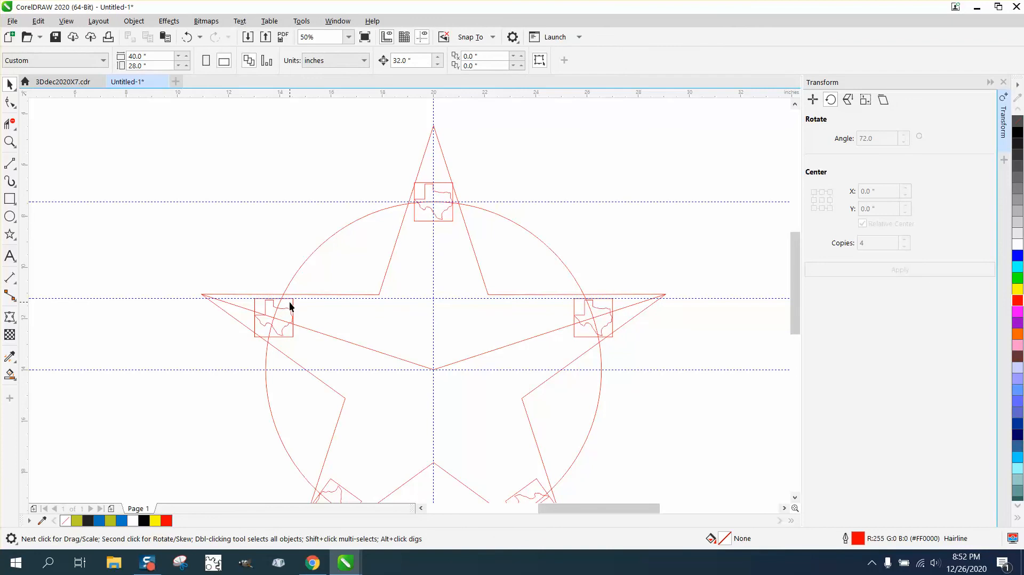
{"action": "left_click", "coordinate": [292, 300]}
{"action": "key", "text": "Delete"}
Try to delete the square around the still-grouped Texas in the star's top point, and undo the deletion
{"action": "left_click", "coordinate": [437, 183]}
{"action": "key", "text": "Delete"}
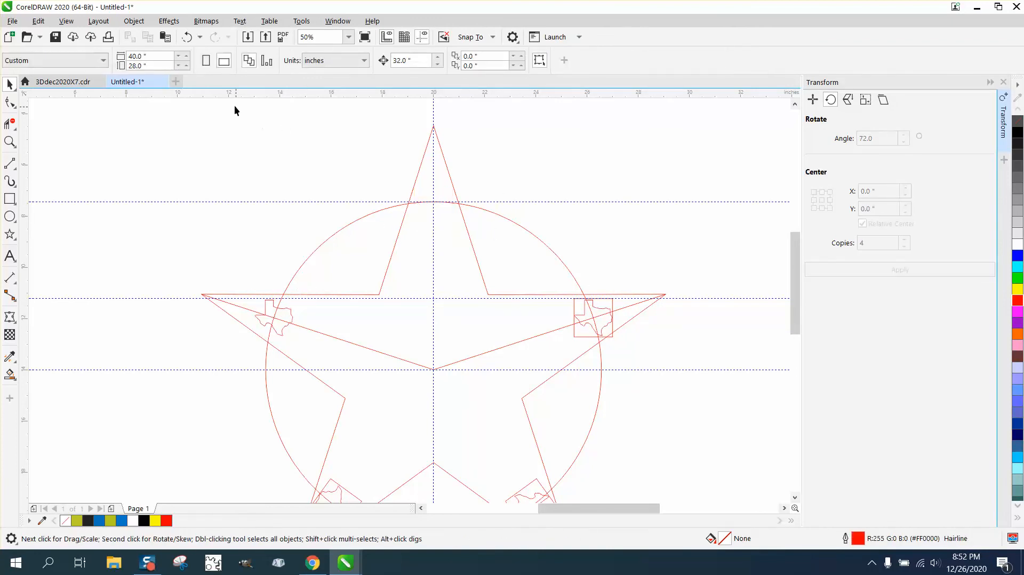
{"action": "left_click", "coordinate": [187, 37]}
{"action": "left_click", "coordinate": [464, 183]}
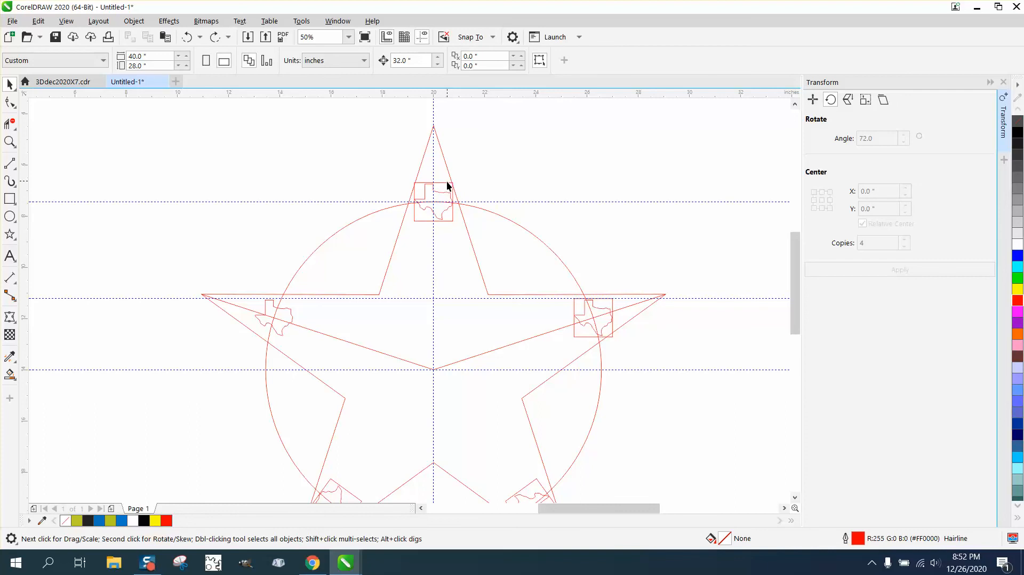
{"action": "left_click", "coordinate": [447, 186]}
{"action": "key", "text": "Delete"}
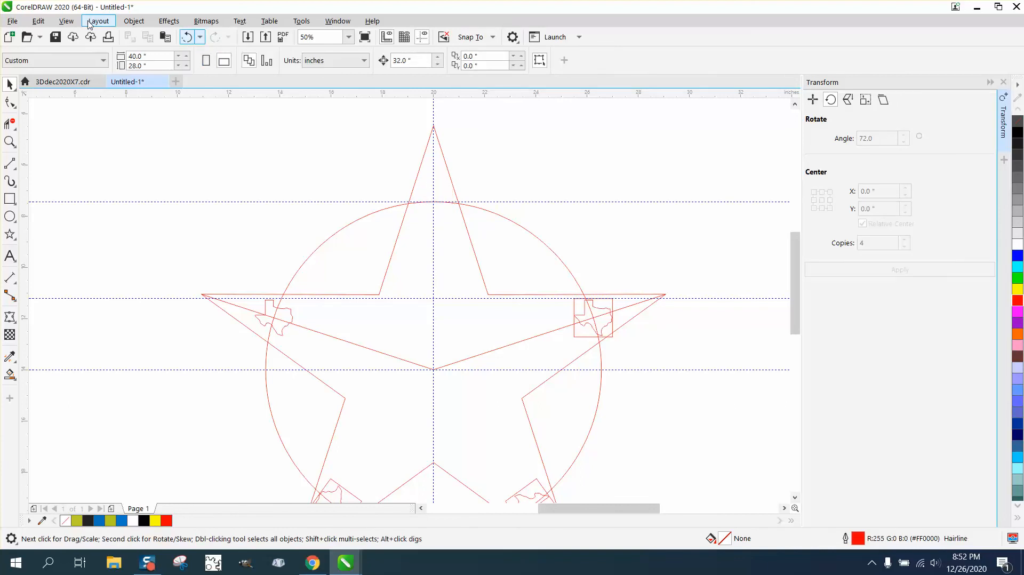
{"action": "left_click", "coordinate": [187, 37]}
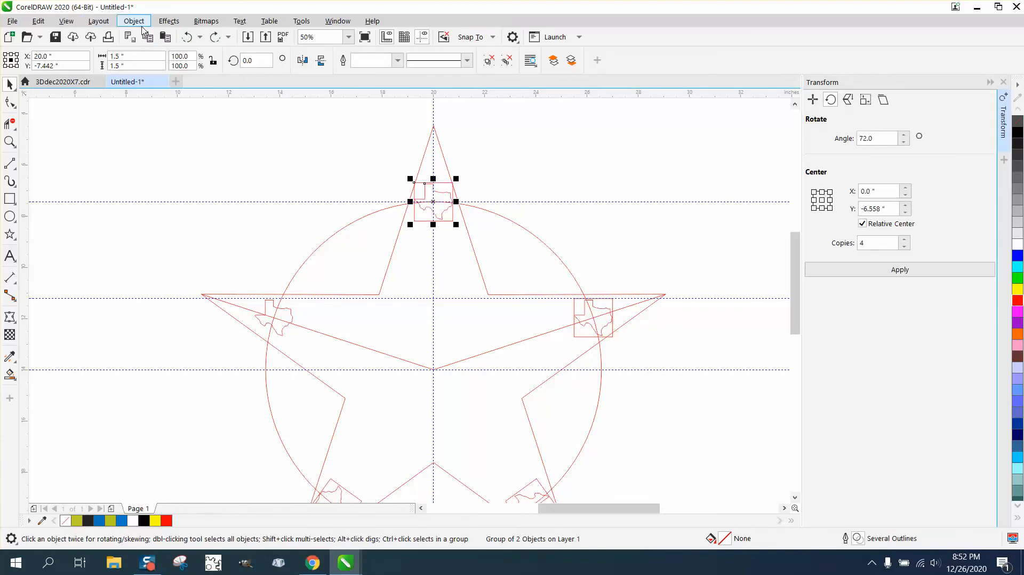
Ungroup the Texas group in the star's top point and delete the squares around the top and right Texas outlines
{"action": "left_click", "coordinate": [140, 24]}
{"action": "mouse_move", "coordinate": [213, 235]}
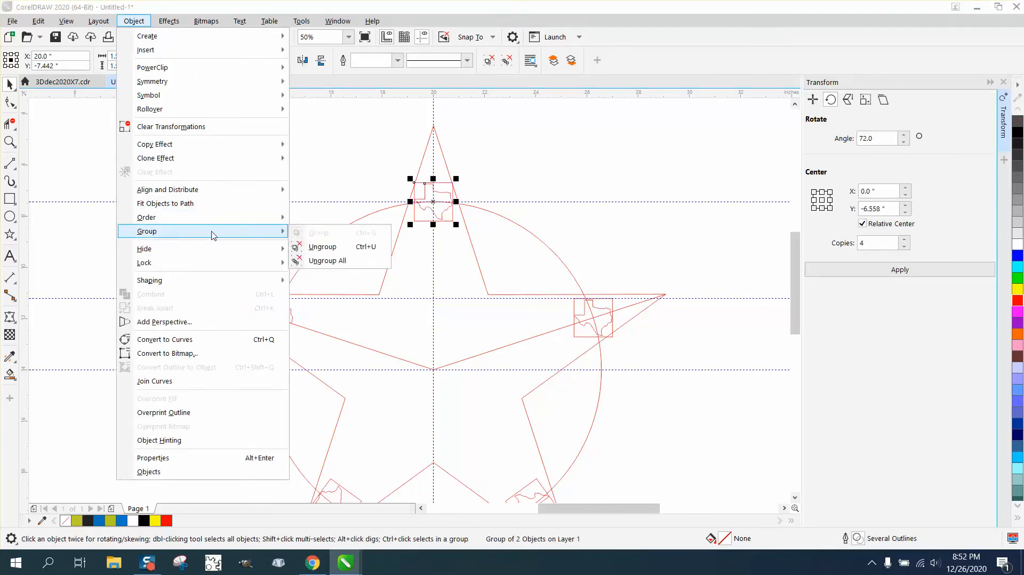
{"action": "left_click", "coordinate": [322, 246]}
{"action": "left_click", "coordinate": [443, 180]}
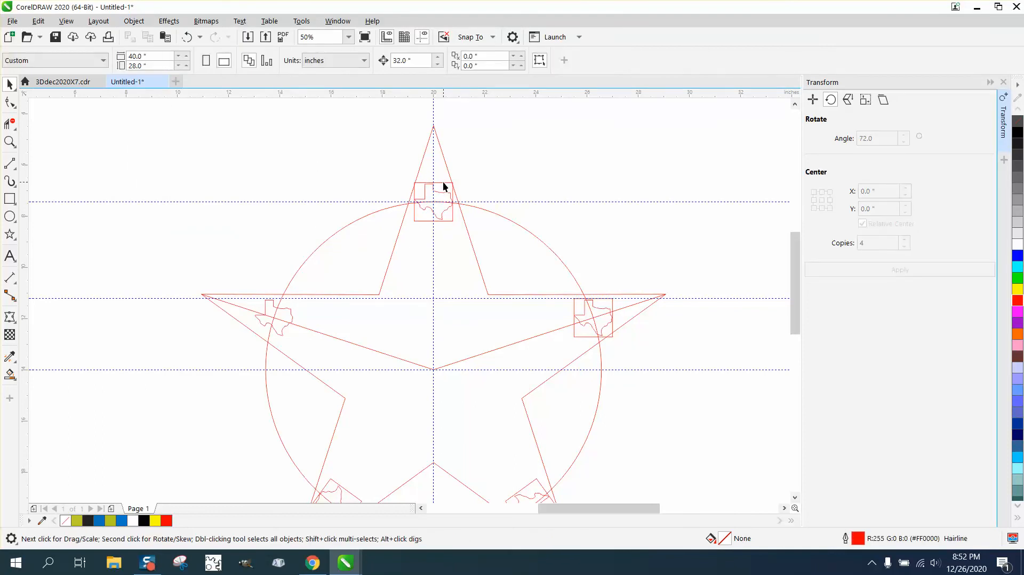
{"action": "left_click", "coordinate": [442, 184]}
{"action": "key", "text": "Delete"}
{"action": "left_click", "coordinate": [603, 298]}
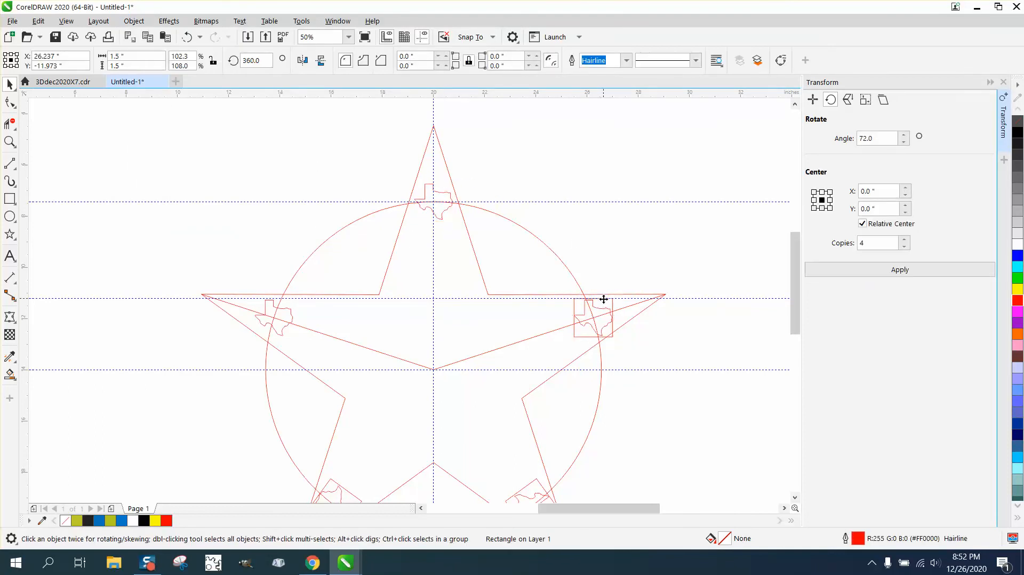
{"action": "key", "text": "Delete"}
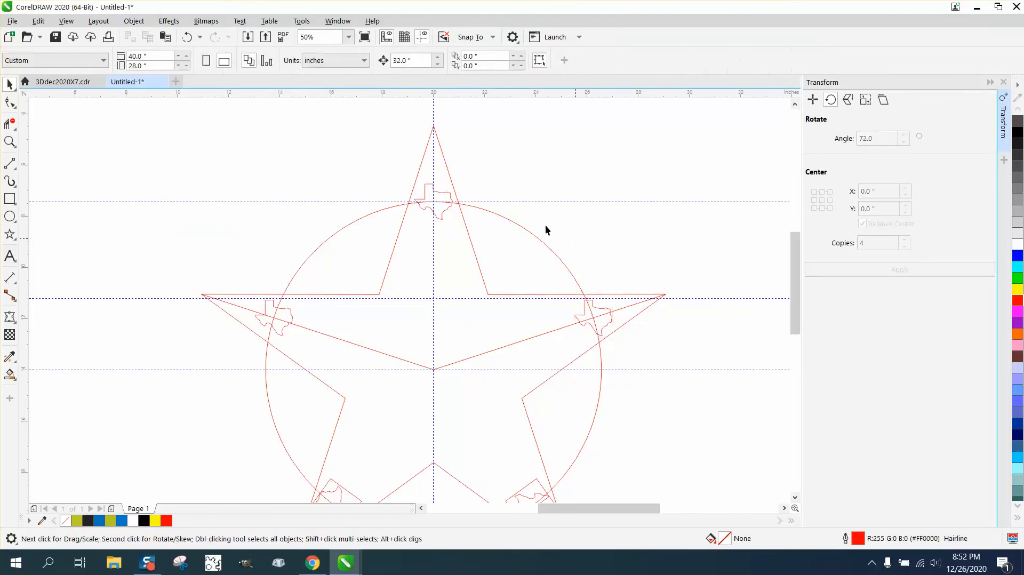
Delete the construction circle, the diagonal lines meeting at the star's centre, and the horizontal guideline along the tops of the side Texas outlines
{"action": "left_click", "coordinate": [361, 219]}
{"action": "key", "text": "Delete"}
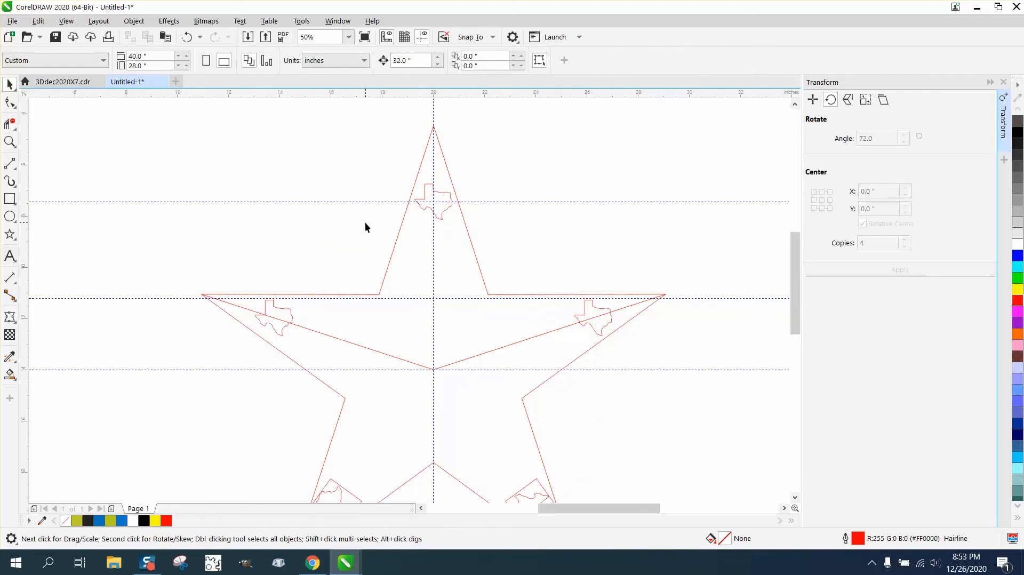
{"action": "left_click", "coordinate": [409, 360]}
{"action": "key", "text": "Delete"}
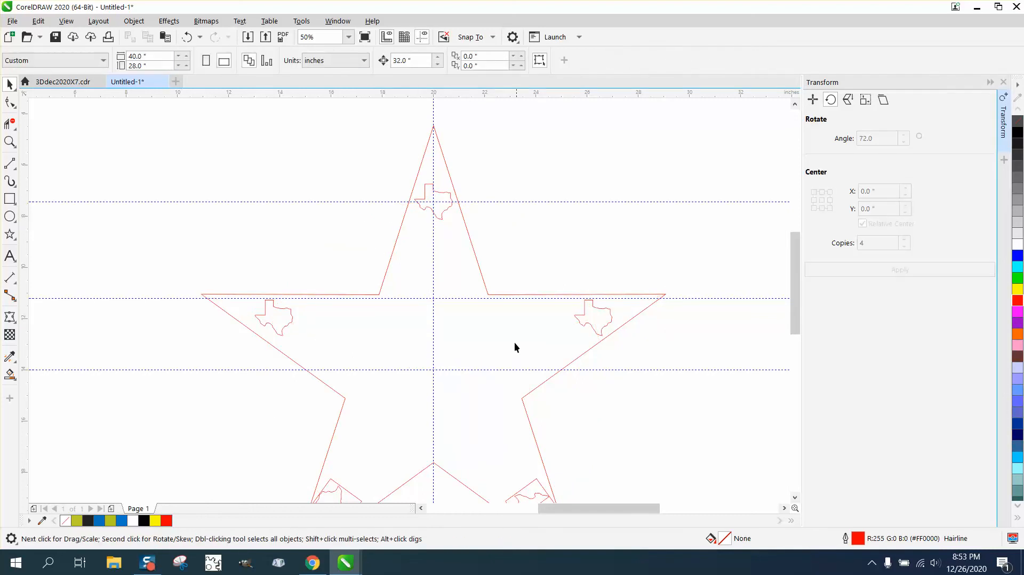
{"action": "left_click", "coordinate": [395, 298]}
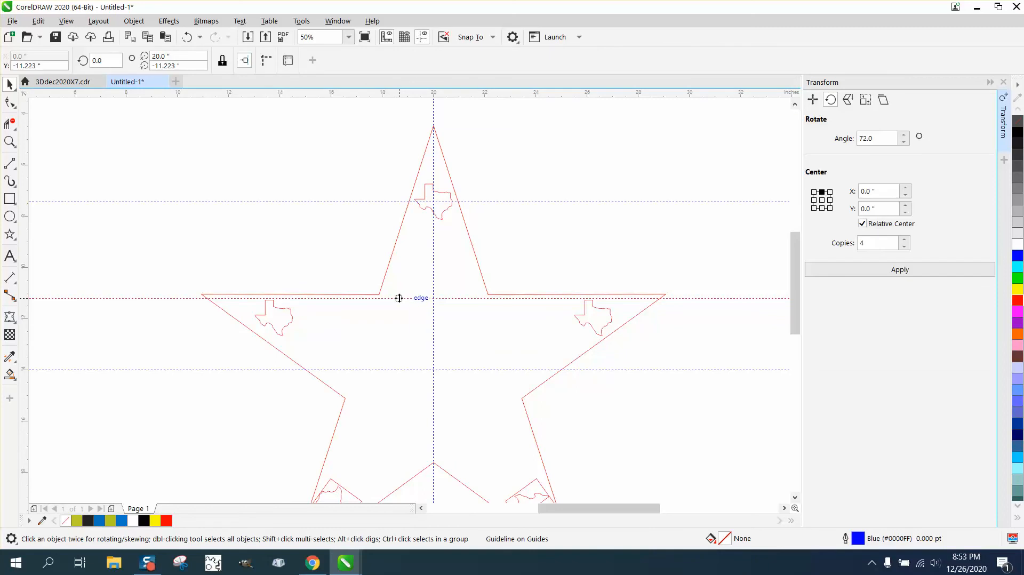
{"action": "key", "text": "Delete"}
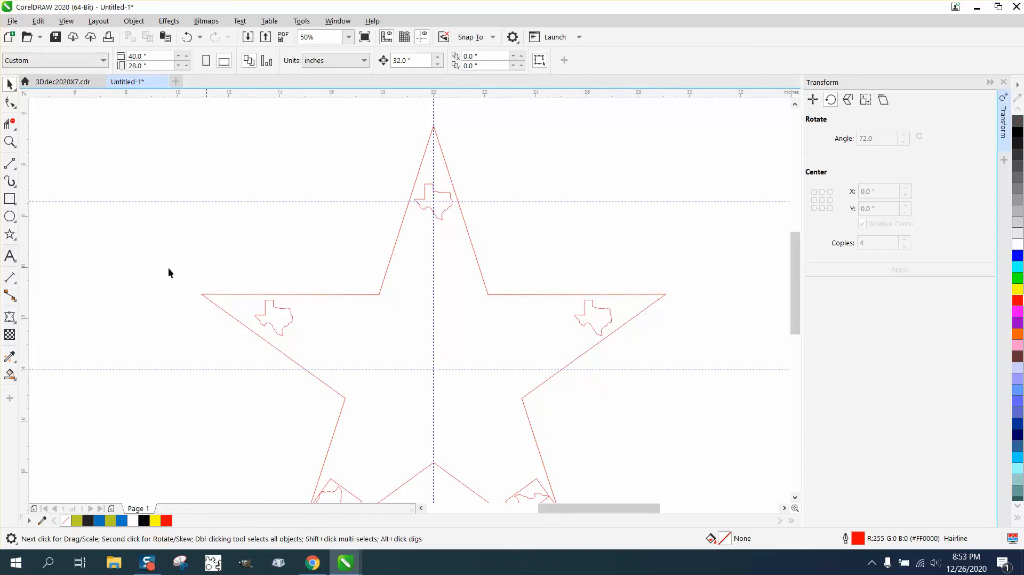
Try mirroring the Texas outline in the star's left point horizontally, and undo the mirroring
{"action": "left_click", "coordinate": [10, 141]}
{"action": "left_click_drag", "start_coordinate": [178, 256], "coordinate": [457, 400]}
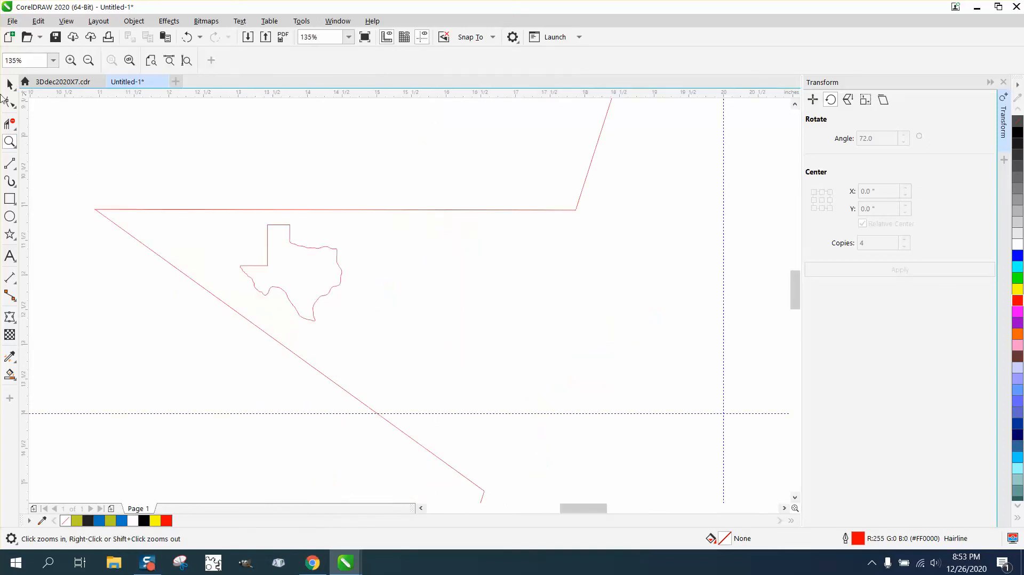
{"action": "key", "text": "space"}
{"action": "left_click", "coordinate": [314, 247]}
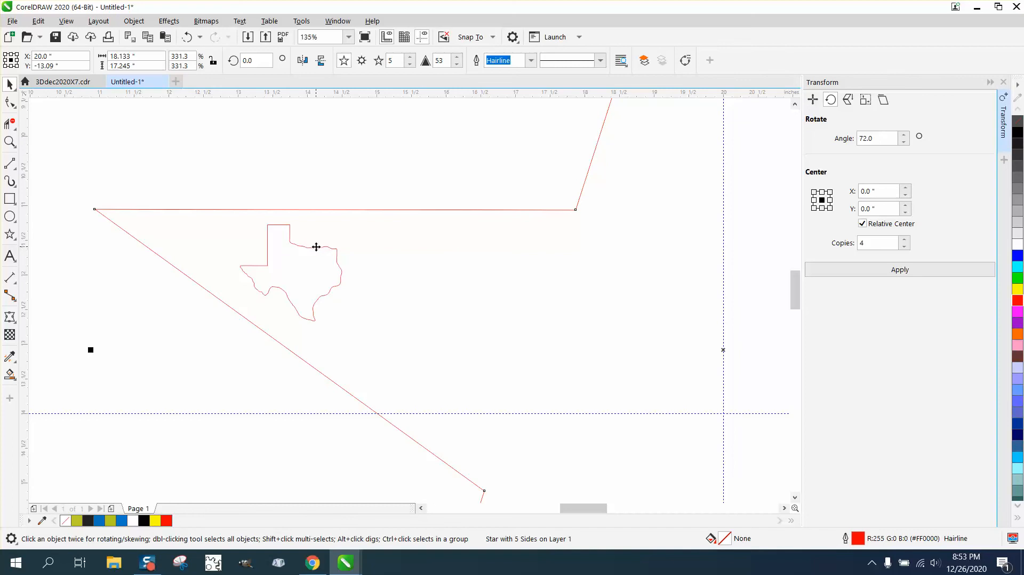
{"action": "left_click", "coordinate": [302, 61]}
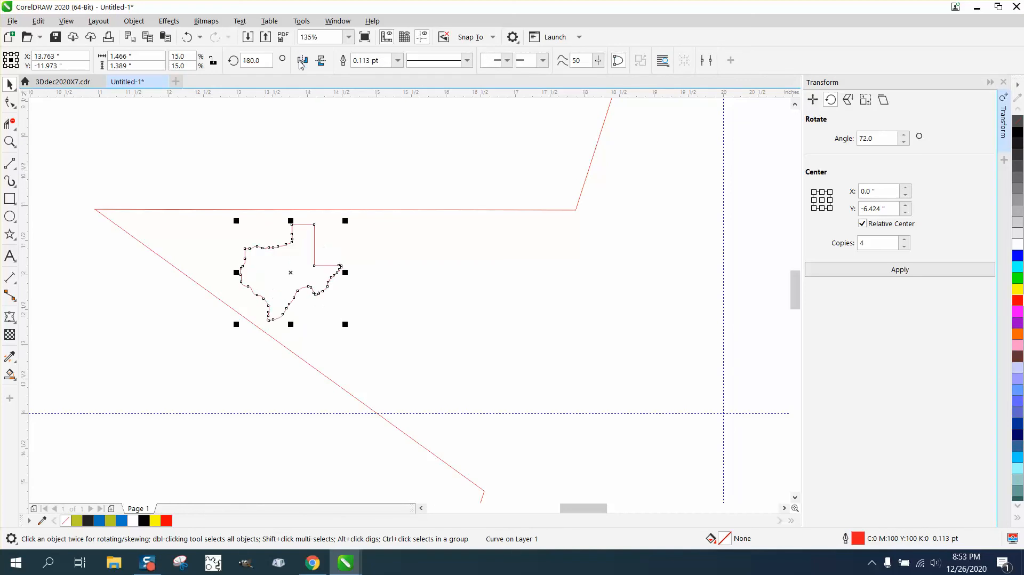
{"action": "scroll", "coordinate": [248, 311], "scroll_direction": "down", "scroll_amount": 3}
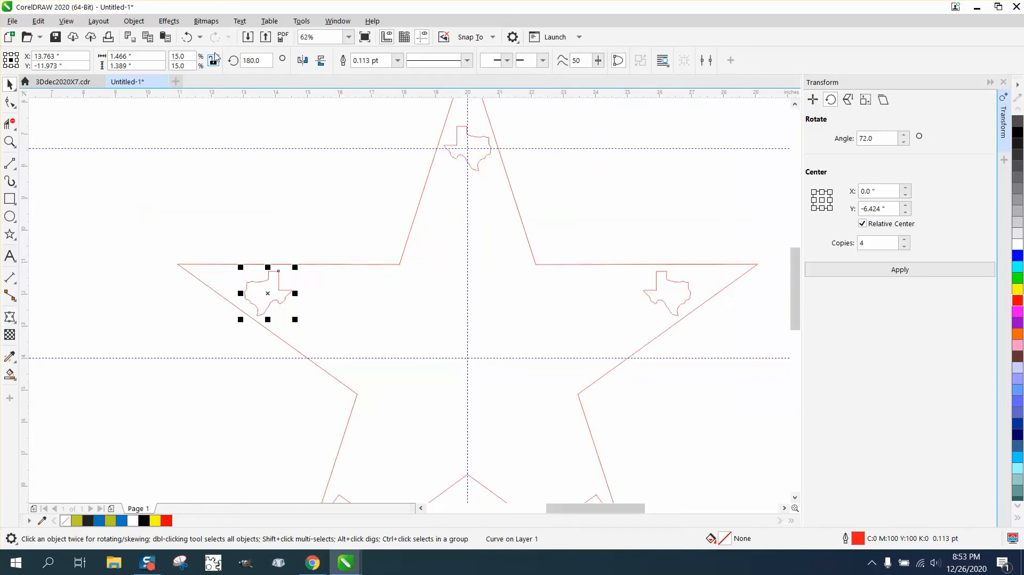
{"action": "left_click", "coordinate": [187, 37]}
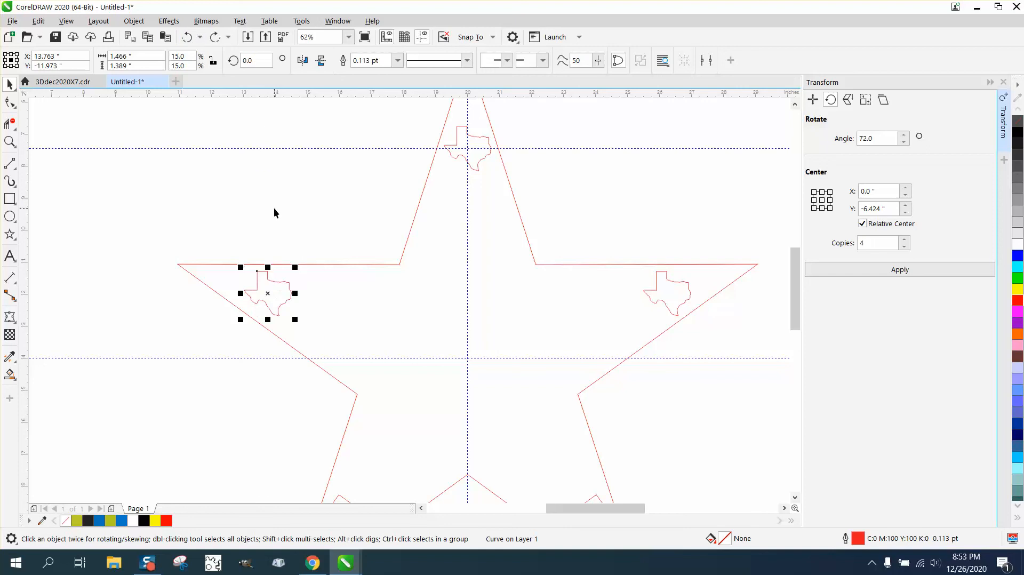
Close the Transform docker with the whole star in view
{"action": "scroll", "coordinate": [283, 226], "scroll_direction": "down", "scroll_amount": 2}
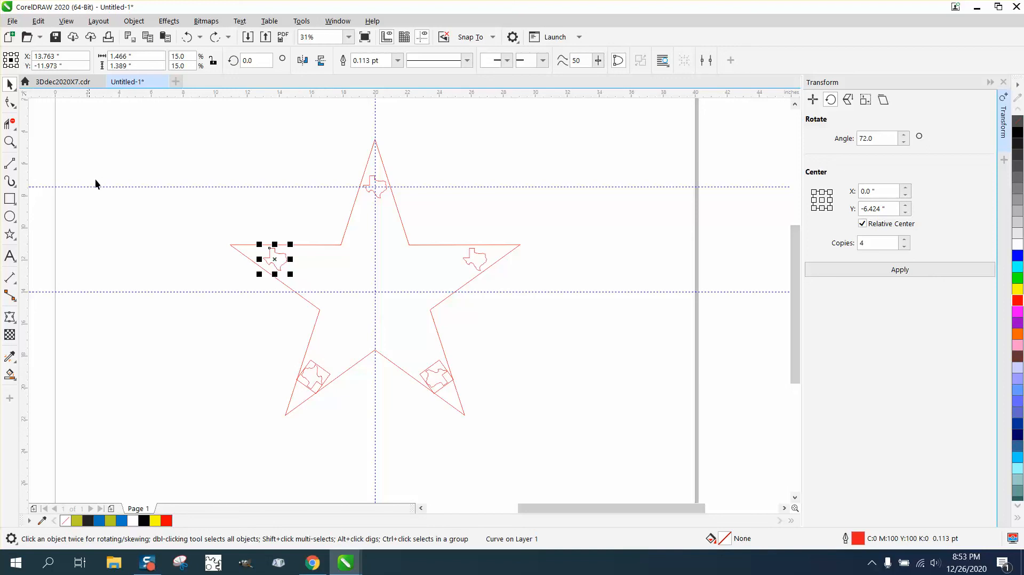
{"action": "left_click", "coordinate": [1003, 82]}
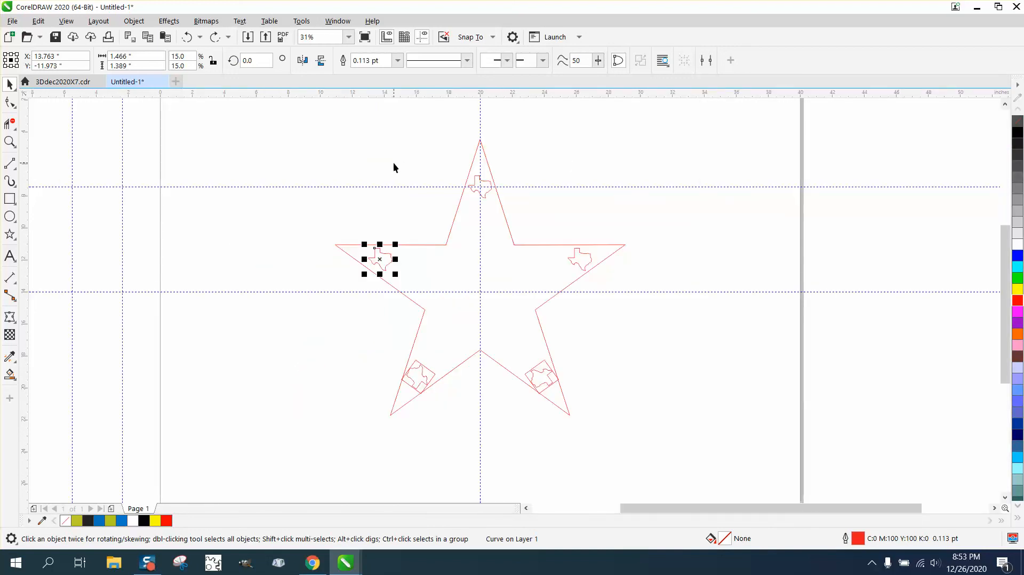